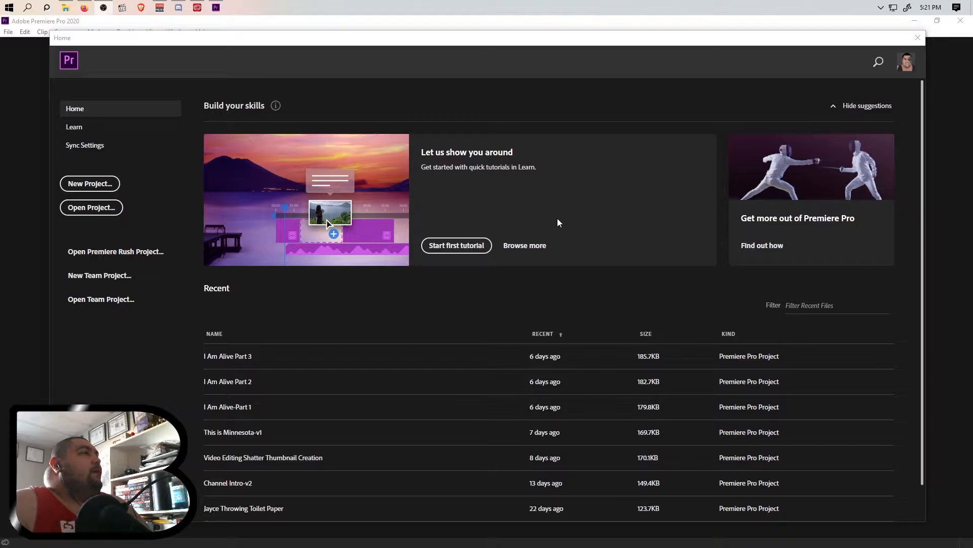
# Start a new project and set its location to a new folder named Kentucky Route Zero inside Video Editing.
pyautogui.click(391, 40)
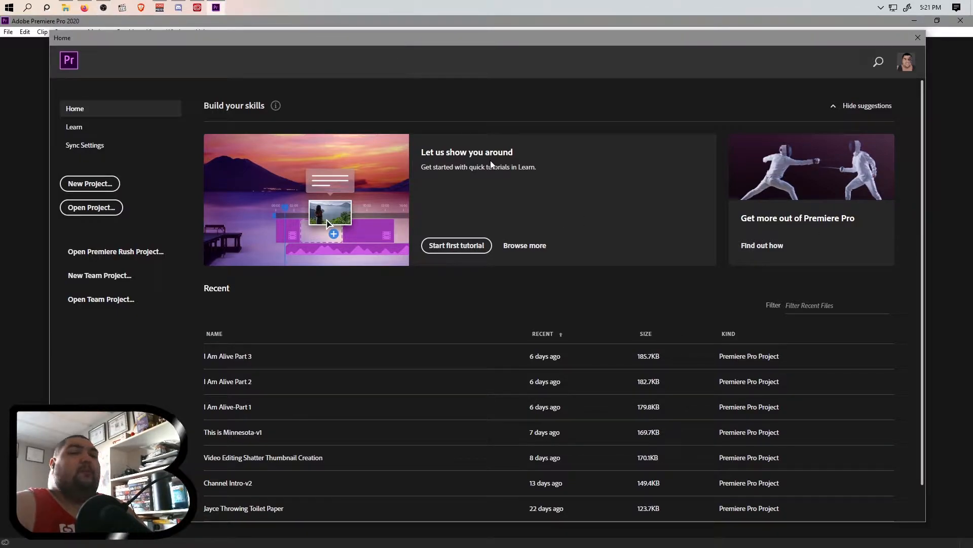
pyautogui.click(90, 183)
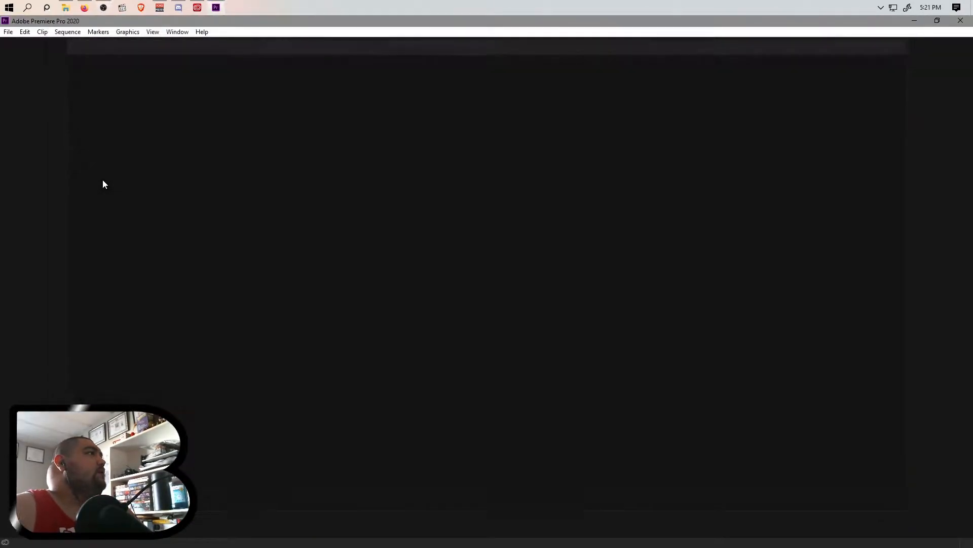
pyautogui.click(575, 127)
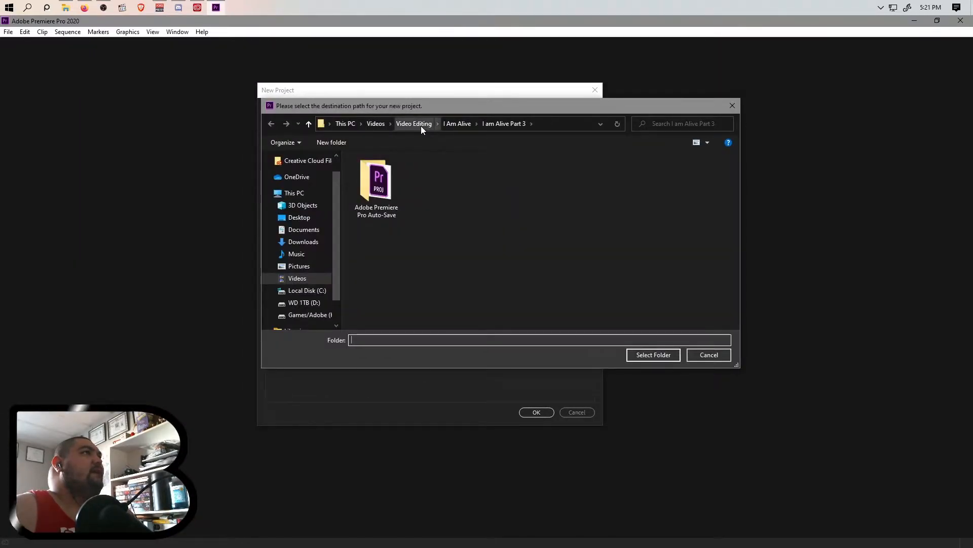
pyautogui.click(421, 125)
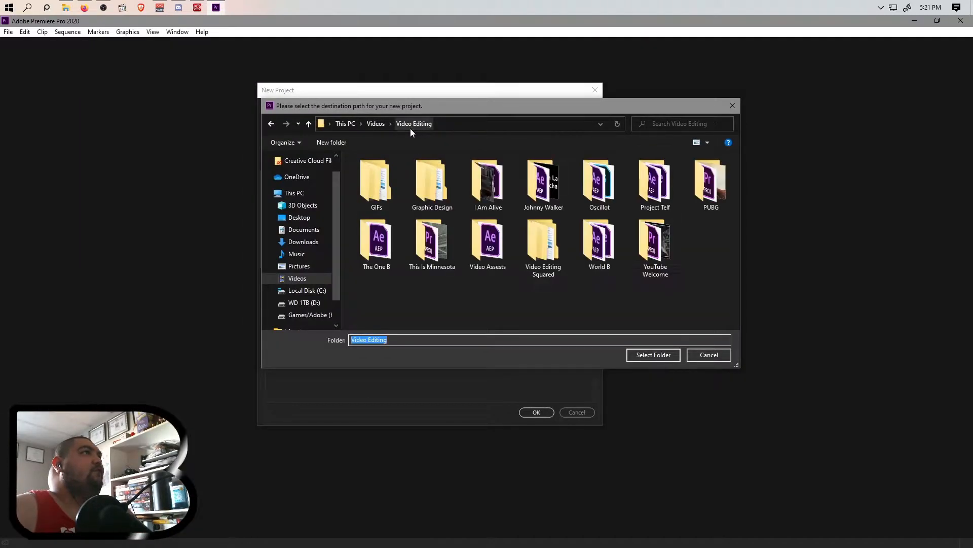
pyautogui.click(330, 144)
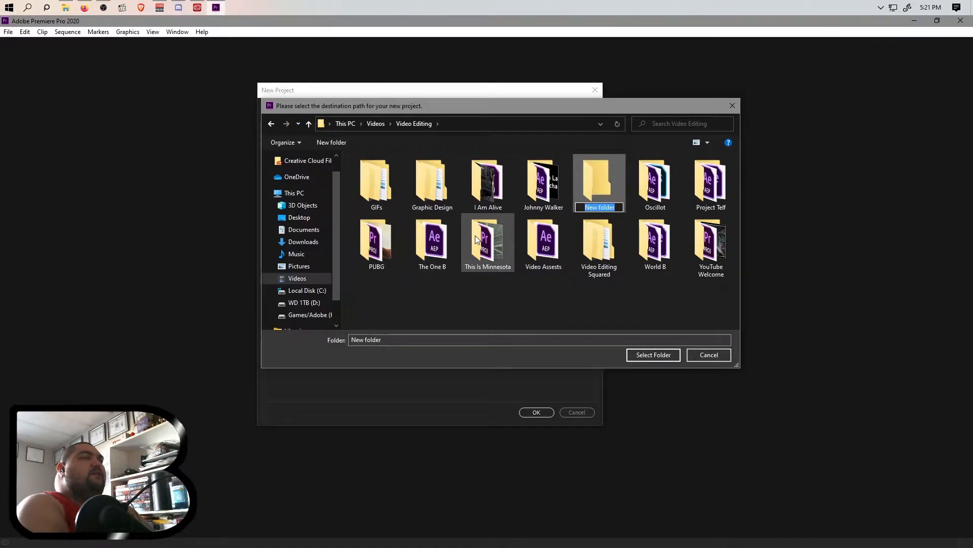
pyautogui.write('Kentuck')
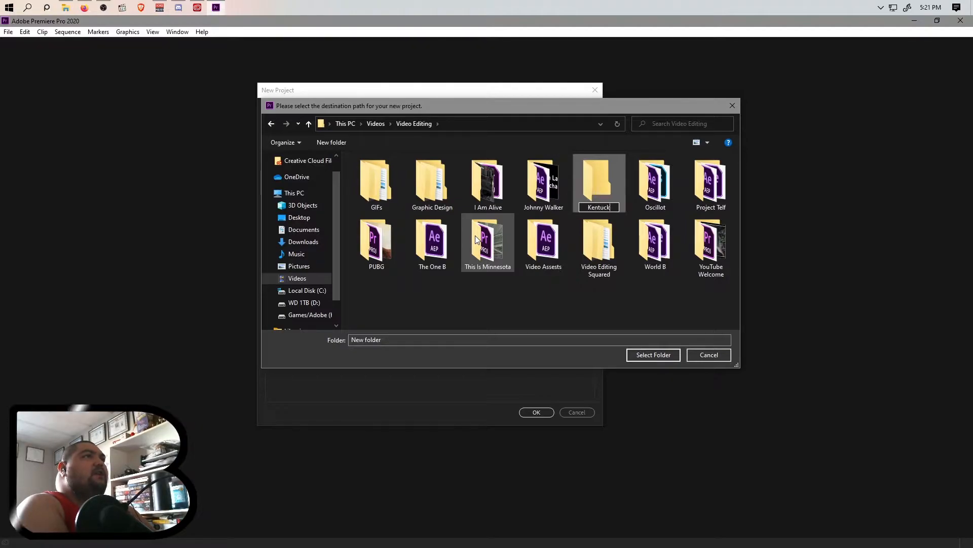
pyautogui.write('y Rou')
pyautogui.press('BackSpace')
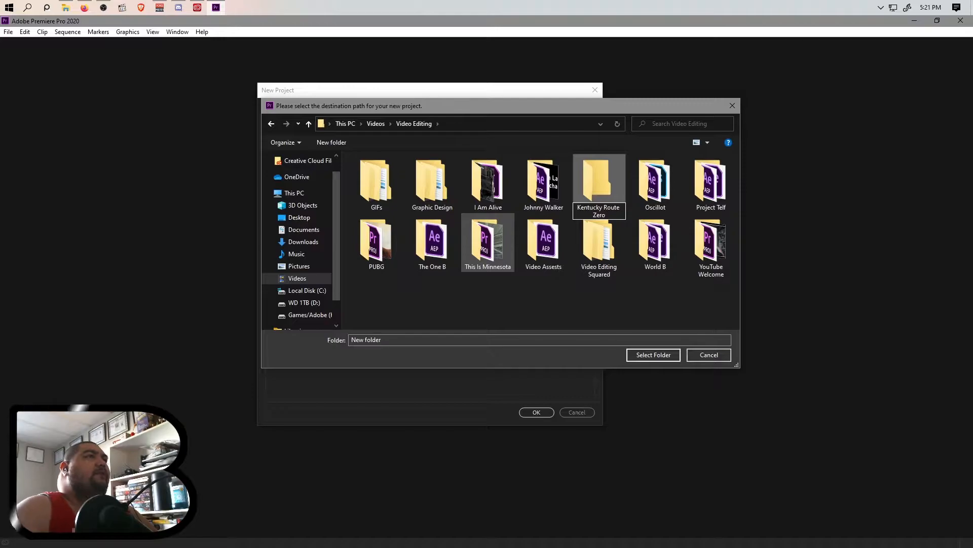
pyautogui.doubleClick(598, 178)
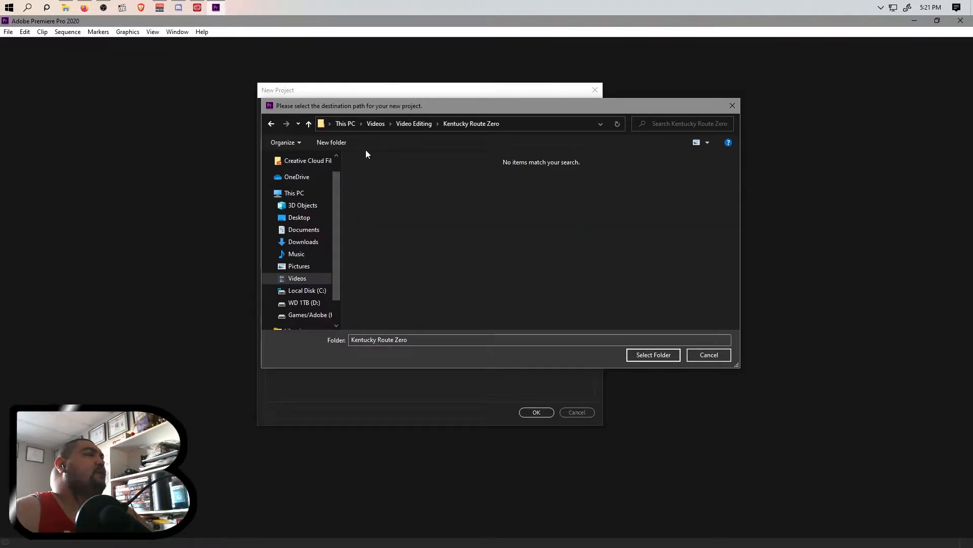
pyautogui.click(634, 358)
# Name the project "Kentucky Route Zero -part 1" and create it with the default settings.
pyautogui.click(353, 110)
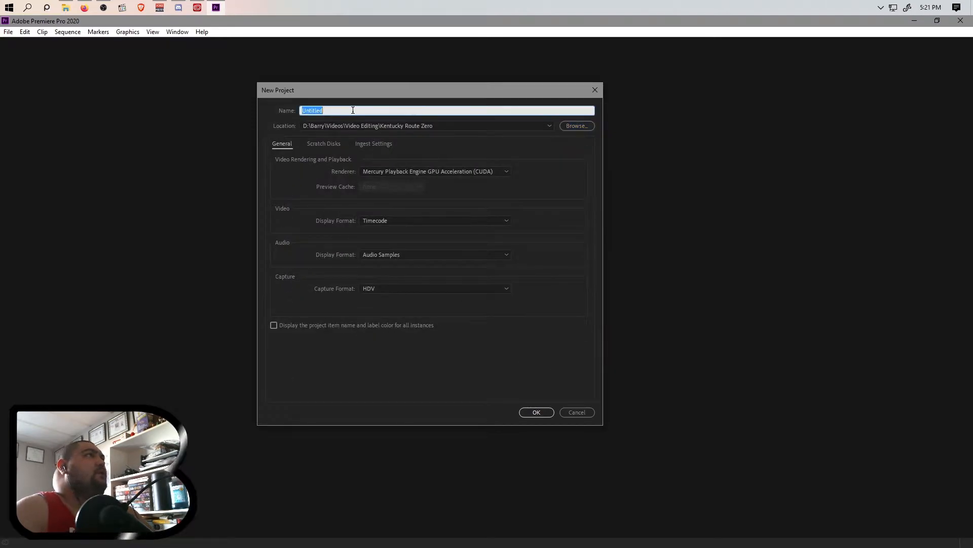
pyautogui.write('Kentucky Route Zero')
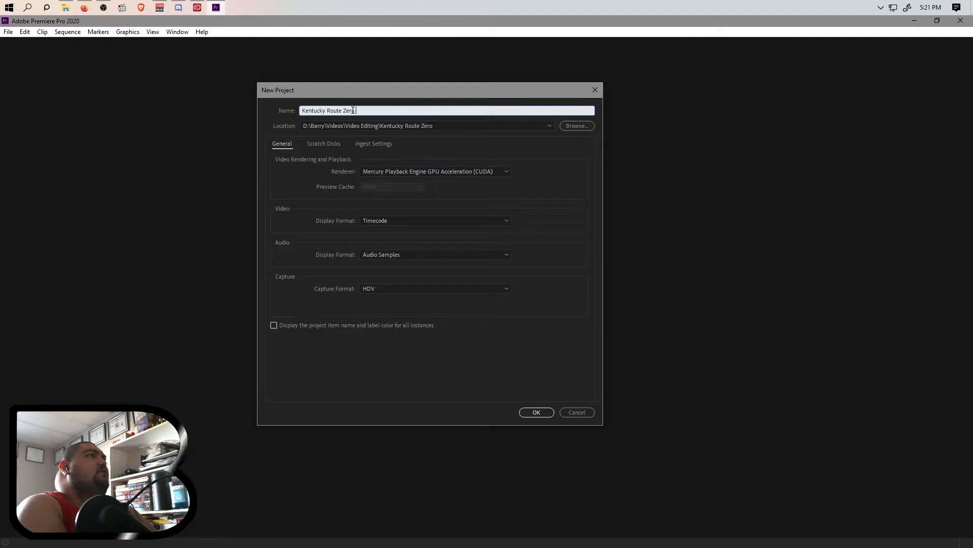
pyautogui.write(' 1')
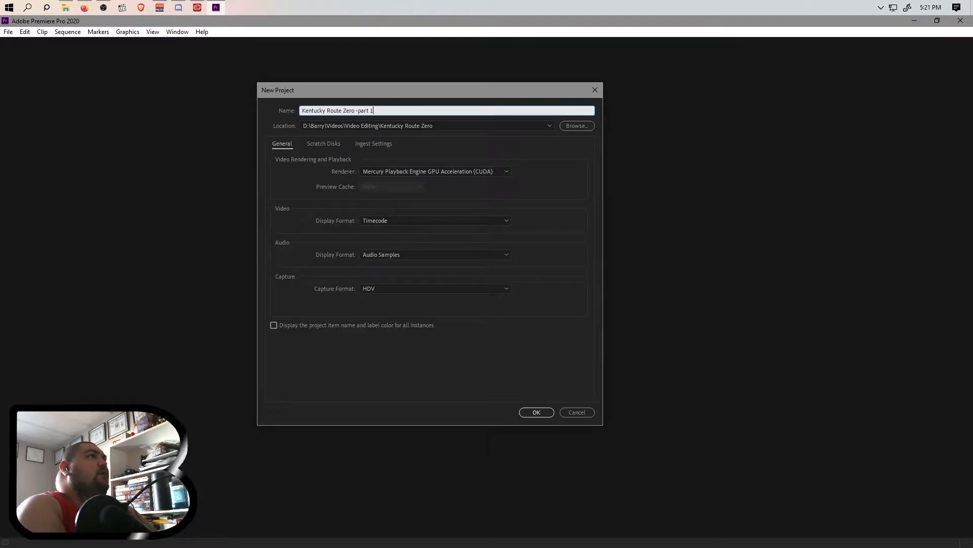
pyautogui.click(533, 413)
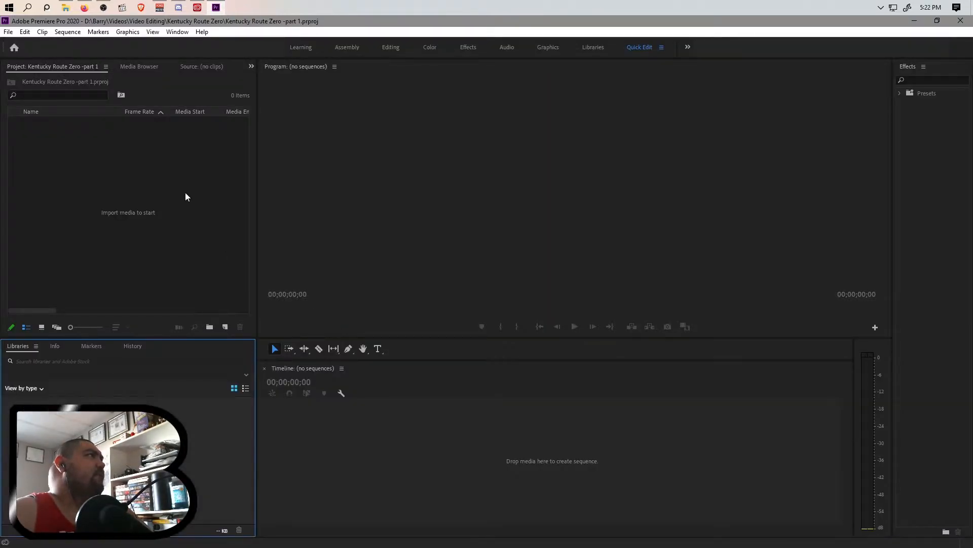
# Dock the Project panel into the Libraries panel group and maximize that group.
pyautogui.moveTo(51, 66); pyautogui.dragTo(30, 349)
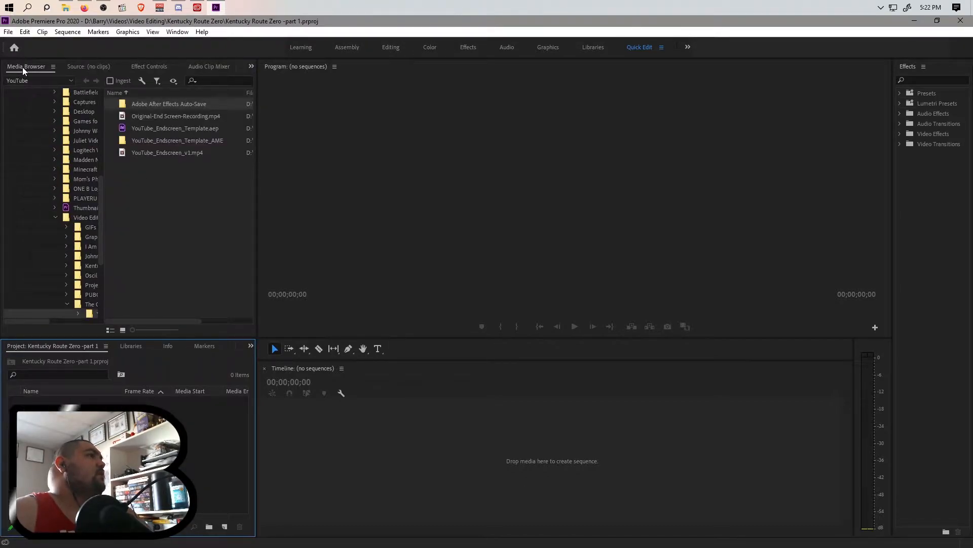
pyautogui.click(106, 346)
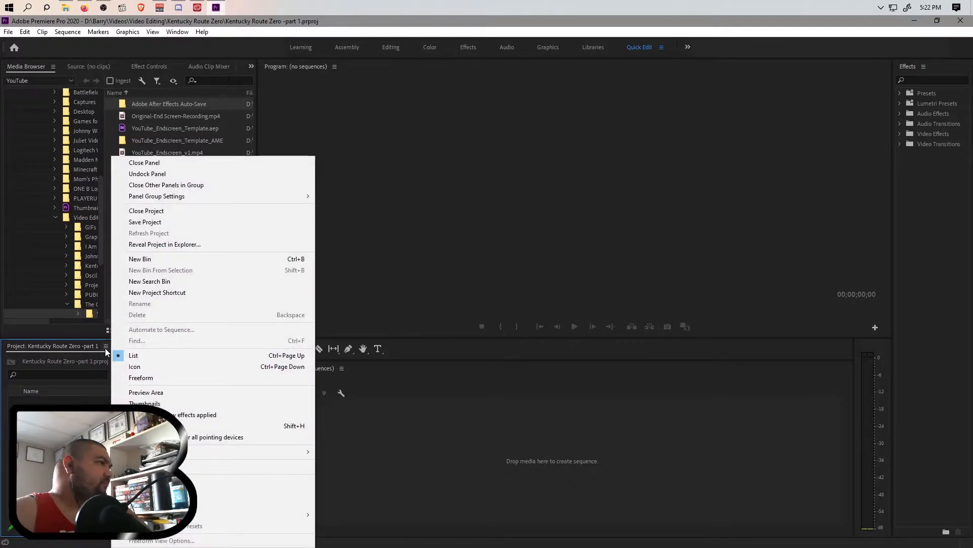
pyautogui.doubleClick(71, 346)
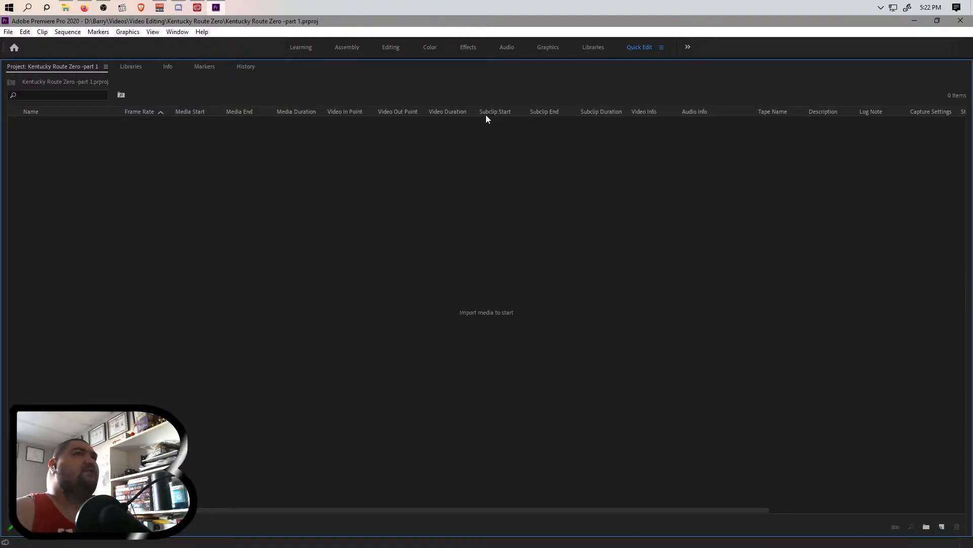
pyautogui.rightClick(56, 65)
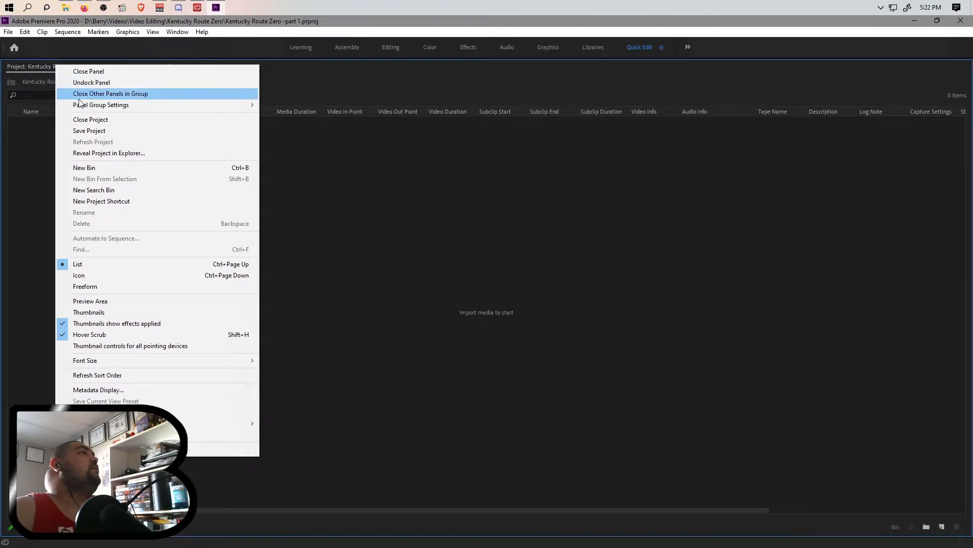
pyautogui.moveTo(100, 109)
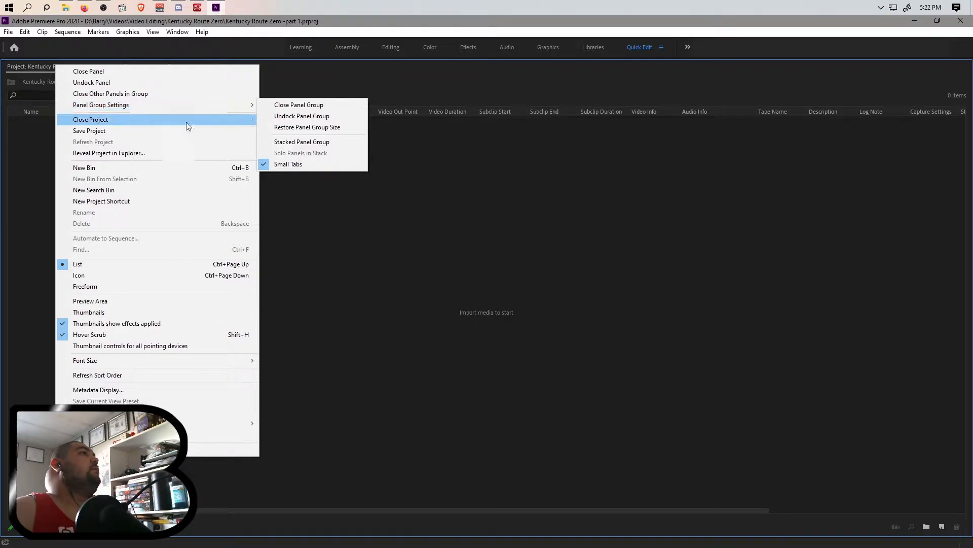
pyautogui.click(586, 214)
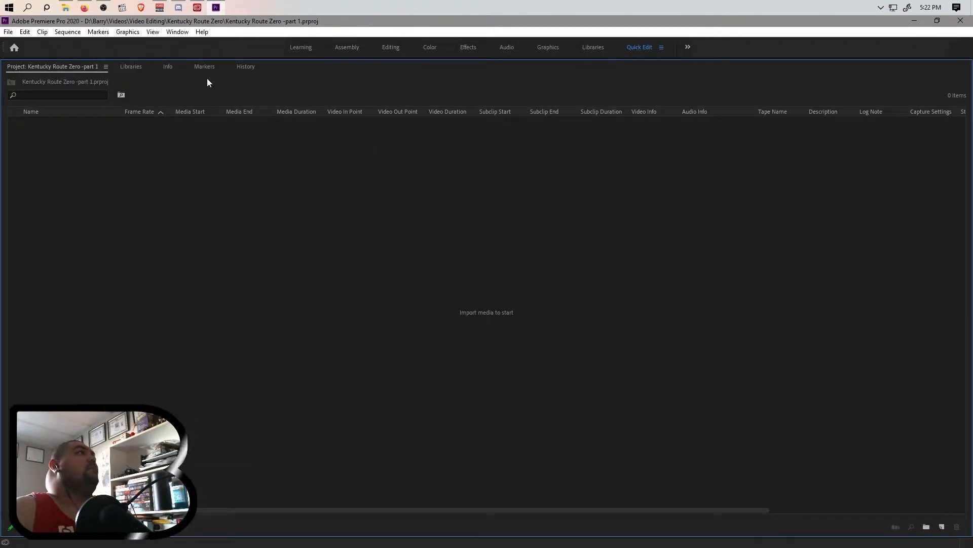
# Reset the Quick Edit workspace to its saved layout and dock the Project panel into the Libraries panel group.
pyautogui.click(176, 32)
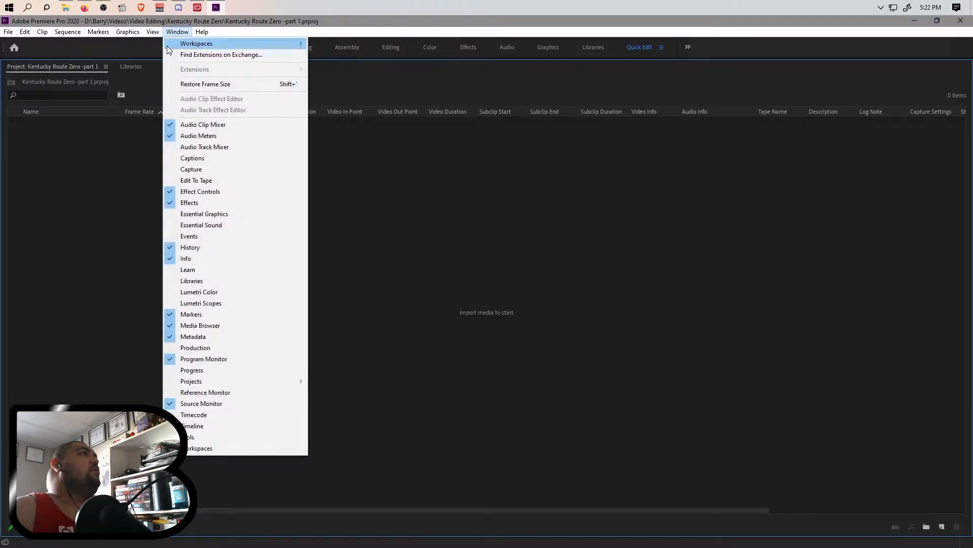
pyautogui.moveTo(182, 49)
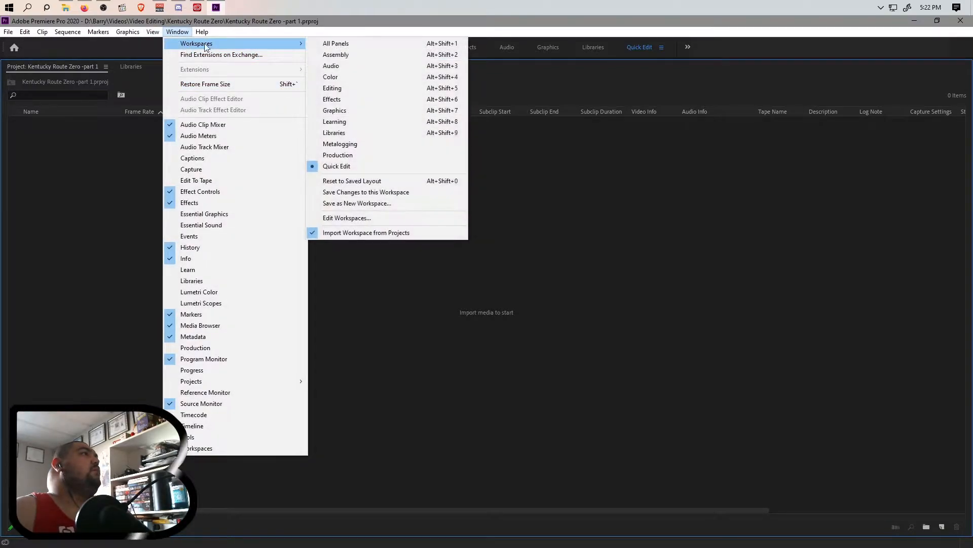
pyautogui.click(389, 182)
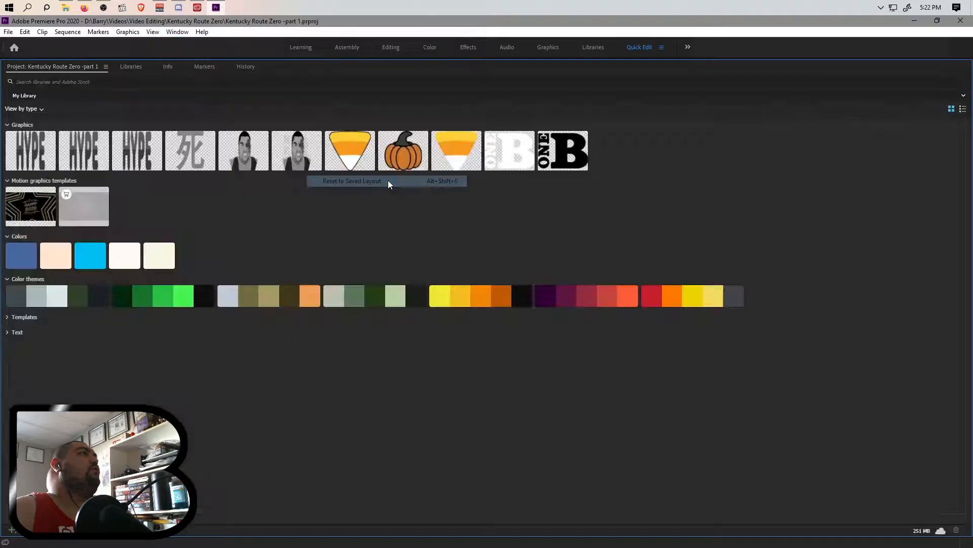
pyautogui.moveTo(54, 66); pyautogui.dragTo(25, 348)
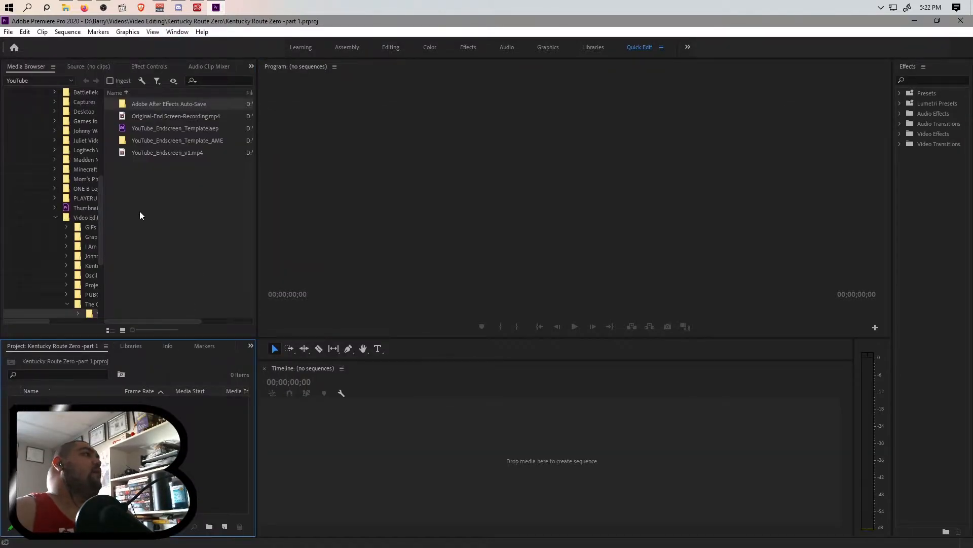
# Import Kentucky Route Zero Part 1.mp4 from the Videos folder into the project.
pyautogui.scroll(3, 76, 217)
pyautogui.click(67, 132)
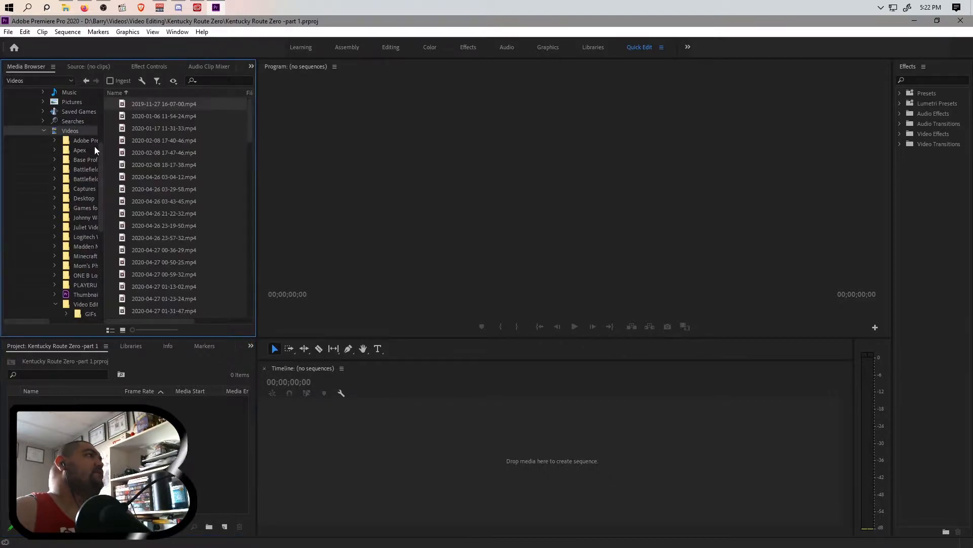
pyautogui.scroll(-12, 167, 178)
pyautogui.scroll(-8, 167, 178)
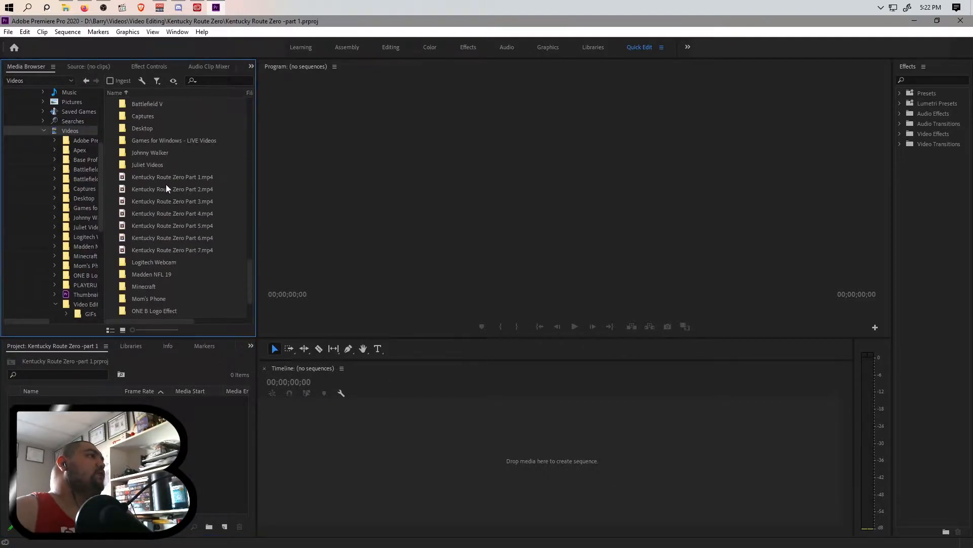
pyautogui.moveTo(196, 178); pyautogui.dragTo(147, 442)
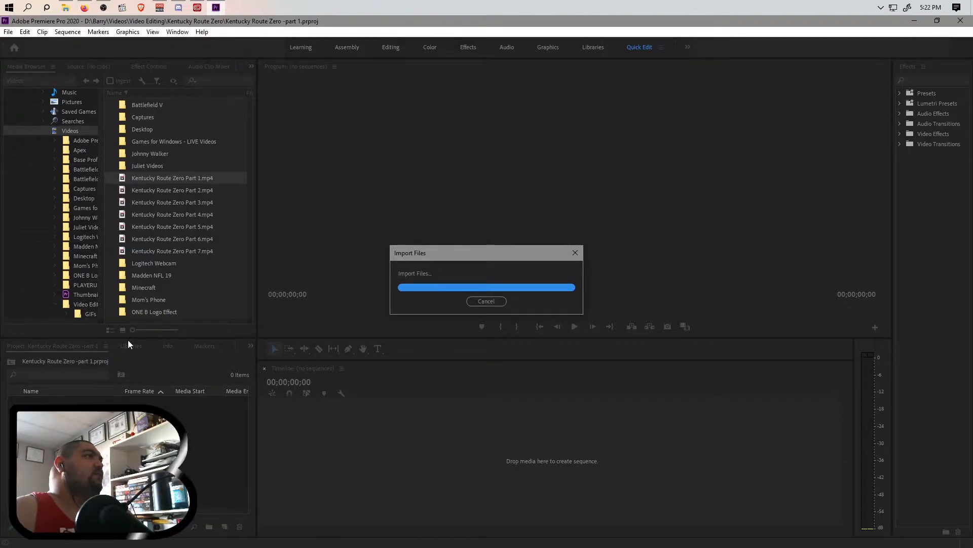
# Import YouTube_Endscreen_v1.mp4 from the YouTube folder in Video Editing > The One B into the project.
pyautogui.click(85, 305)
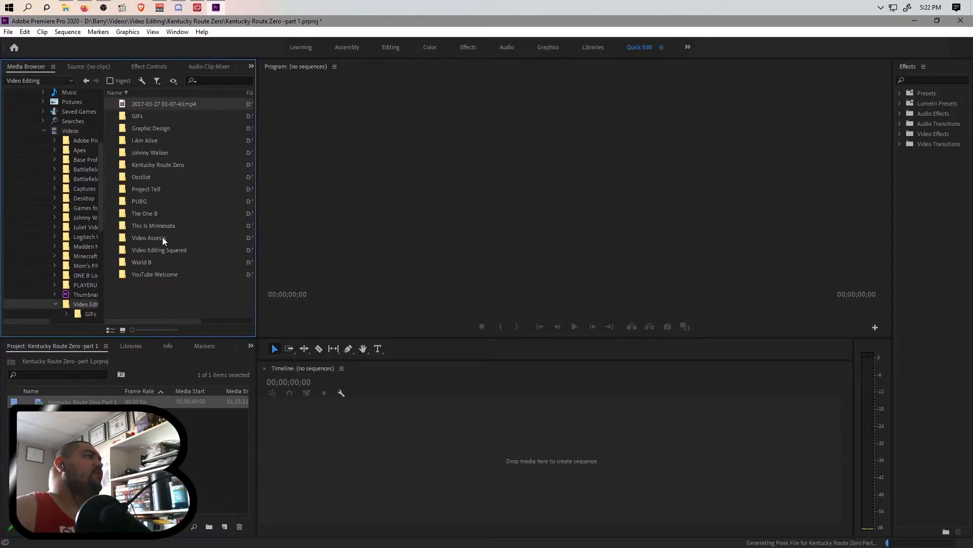
pyautogui.doubleClick(148, 212)
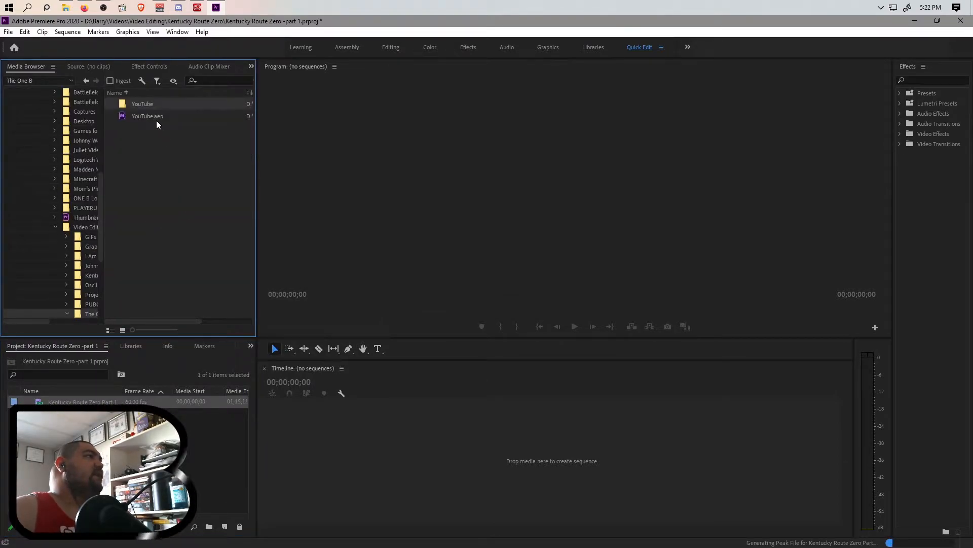
pyautogui.doubleClick(148, 104)
pyautogui.moveTo(173, 153); pyautogui.dragTo(135, 449)
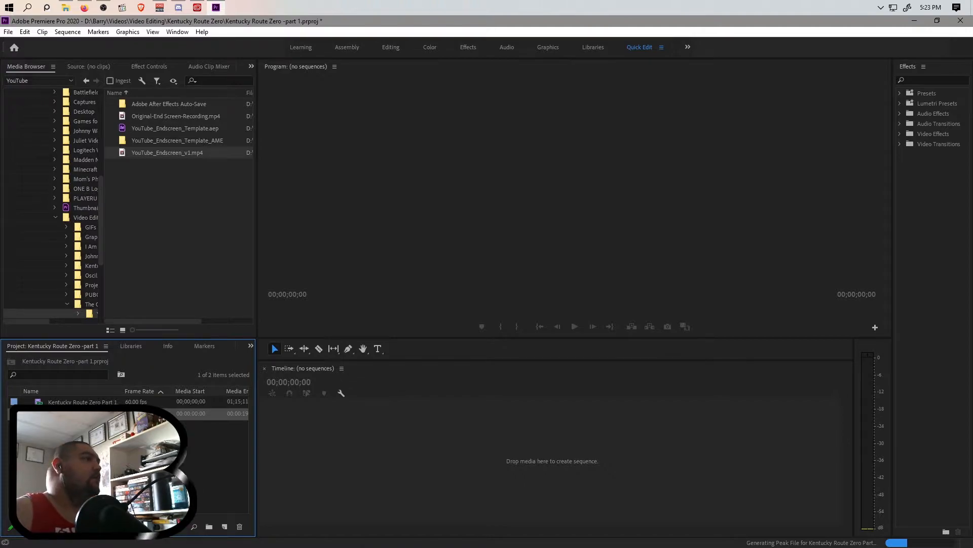
# Create a sequence from the Kentucky Route Zero Part 1 clip.
pyautogui.click(69, 401)
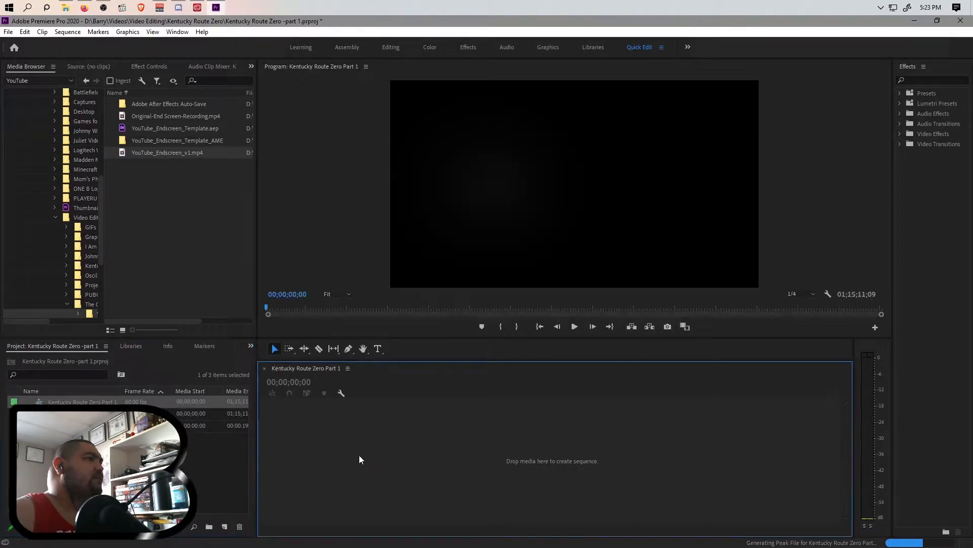
pyautogui.moveTo(422, 527); pyautogui.dragTo(543, 545)
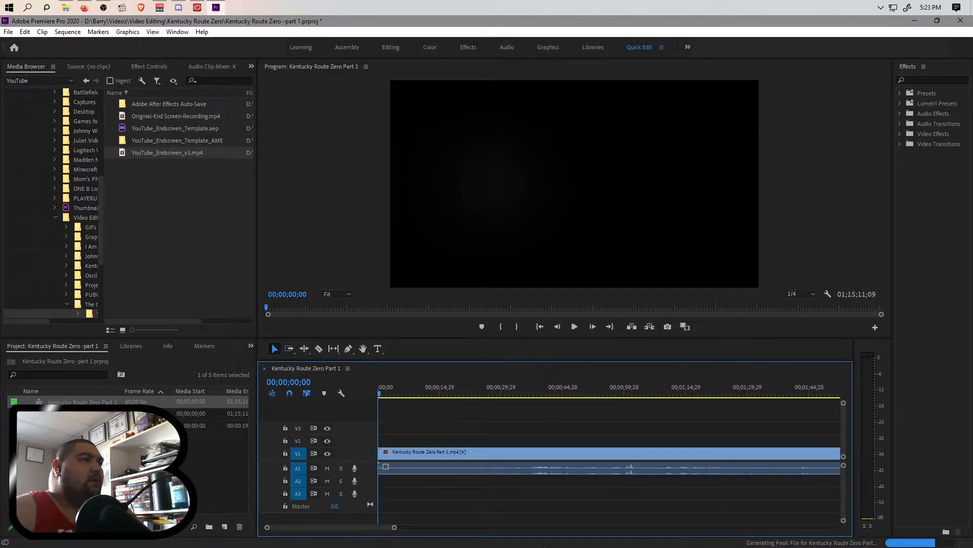
pyautogui.moveTo(398, 532); pyautogui.dragTo(449, 532)
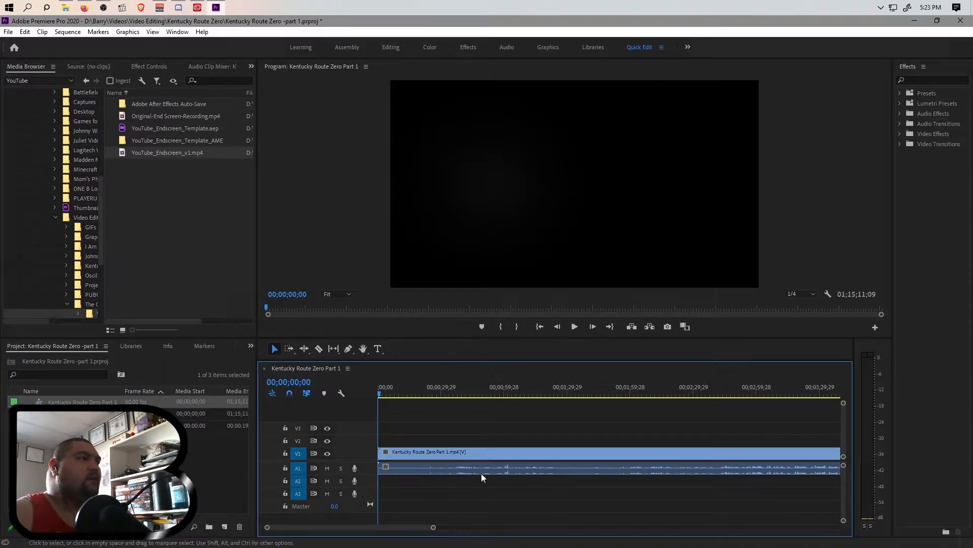
# Play through the opening of the sequence and place the playhead at about 00;00;47;27.
pyautogui.press('space')
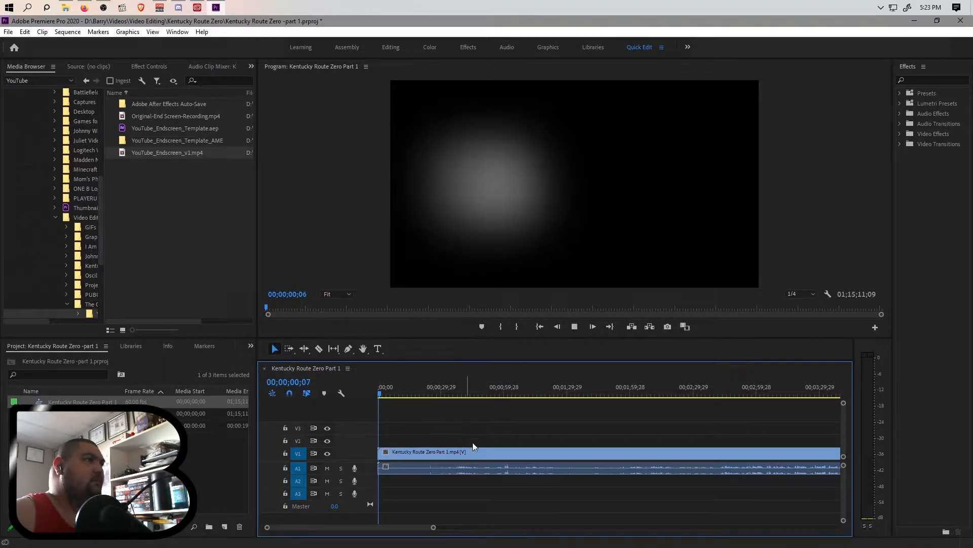
pyautogui.moveTo(403, 395); pyautogui.dragTo(429, 397)
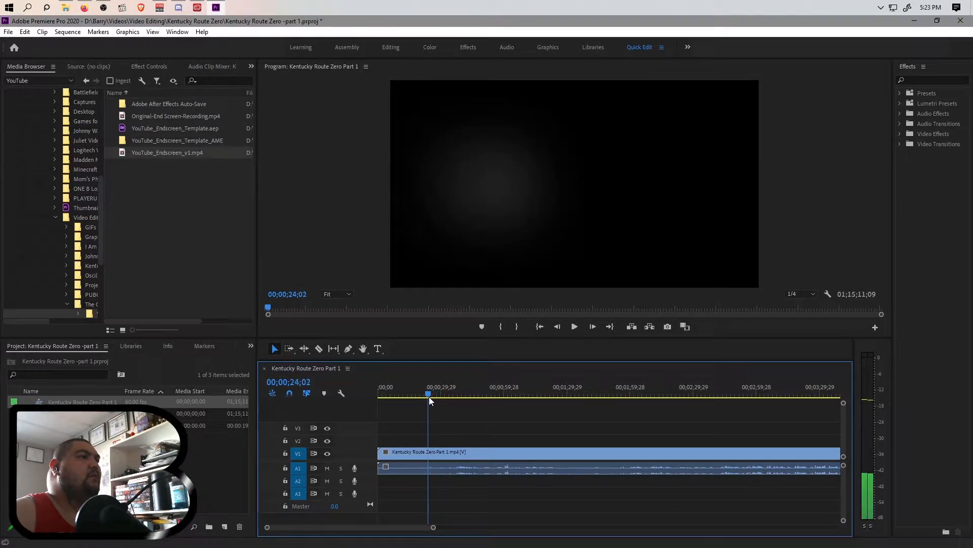
pyautogui.press('space')
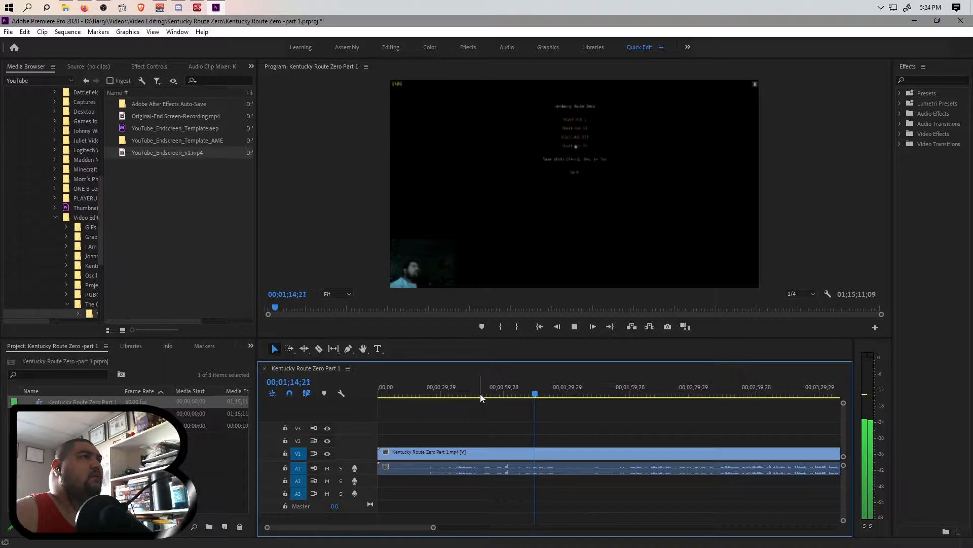
pyautogui.click(480, 394)
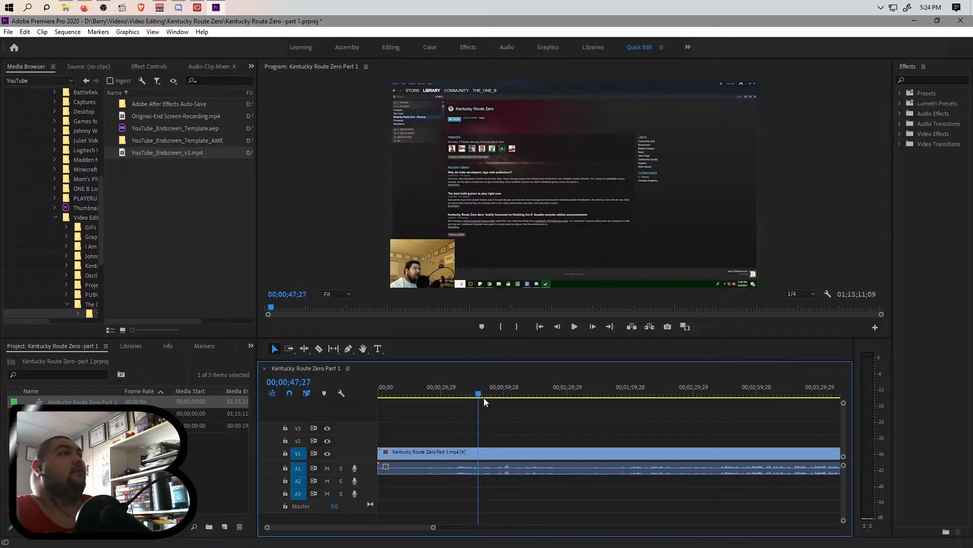
# Play the footage between about 00;00;45 and 00;00;48 to find where the video should start.
pyautogui.moveTo(479, 392); pyautogui.dragTo(470, 396)
pyautogui.press('space')
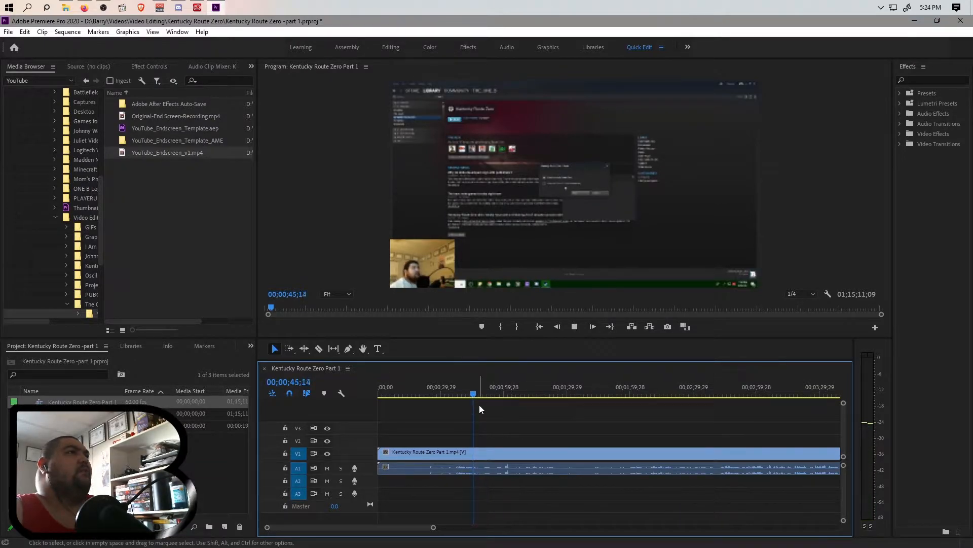
pyautogui.press('space')
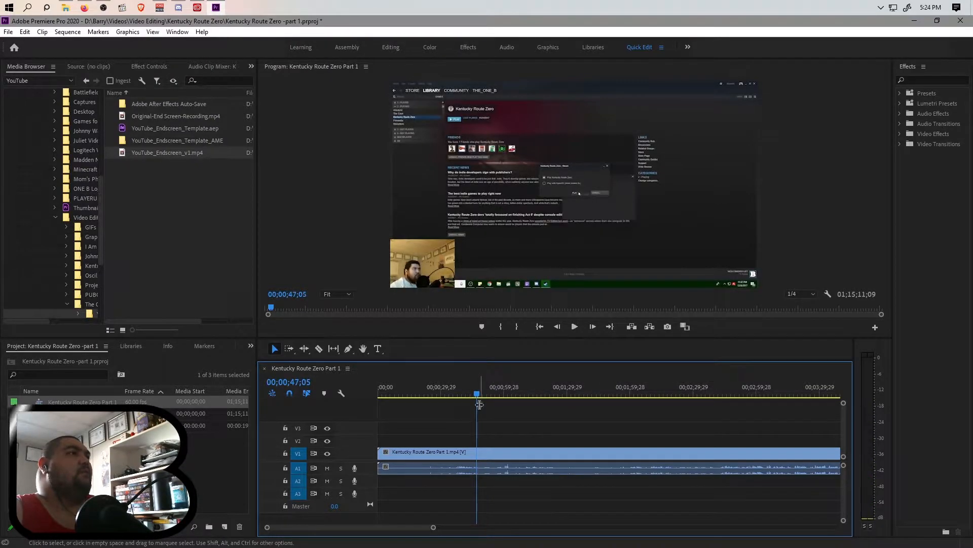
pyautogui.click(475, 396)
pyautogui.moveTo(433, 530); pyautogui.dragTo(352, 530)
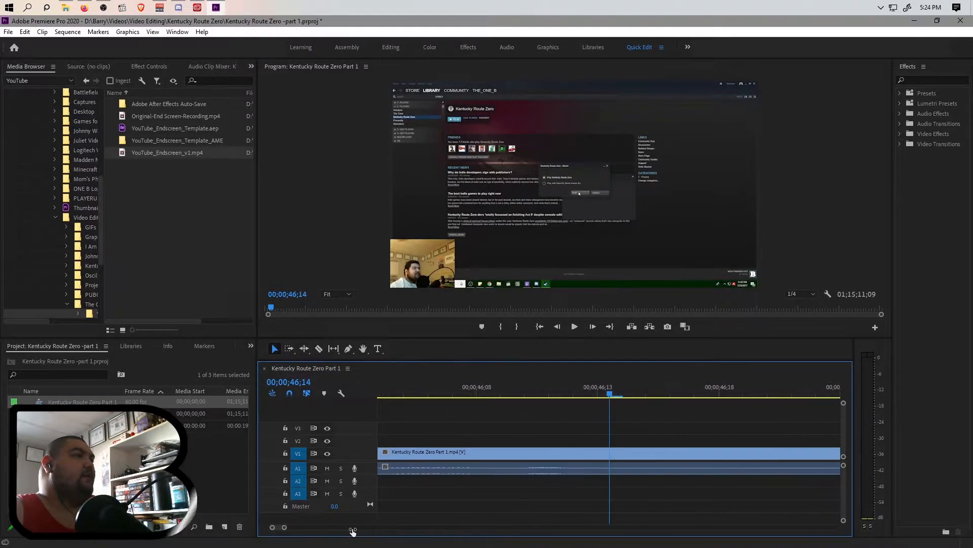
pyautogui.click(568, 396)
pyautogui.moveTo(569, 397); pyautogui.dragTo(498, 412)
pyautogui.press('space')
pyautogui.press('space')
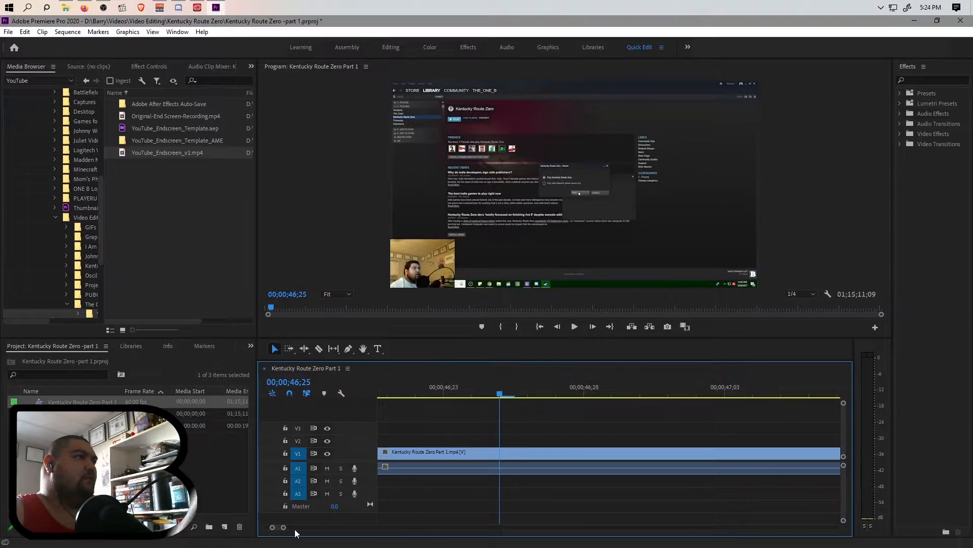
pyautogui.moveTo(284, 527); pyautogui.dragTo(429, 527)
pyautogui.moveTo(447, 521); pyautogui.dragTo(444, 521)
pyautogui.press('space')
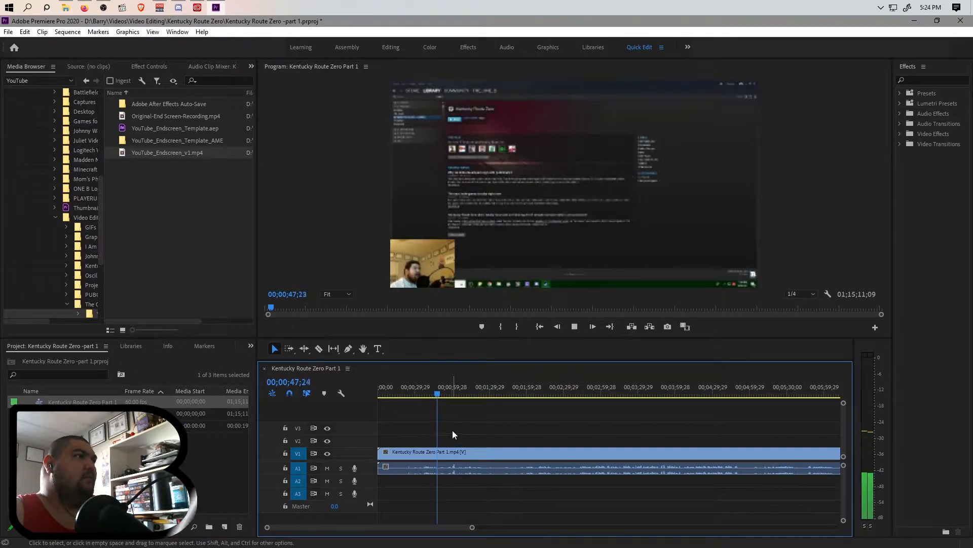
pyautogui.press('space')
# Replay the moments before the game launches and place the playhead at 00;00;45;17.
pyautogui.moveTo(472, 526); pyautogui.dragTo(423, 528)
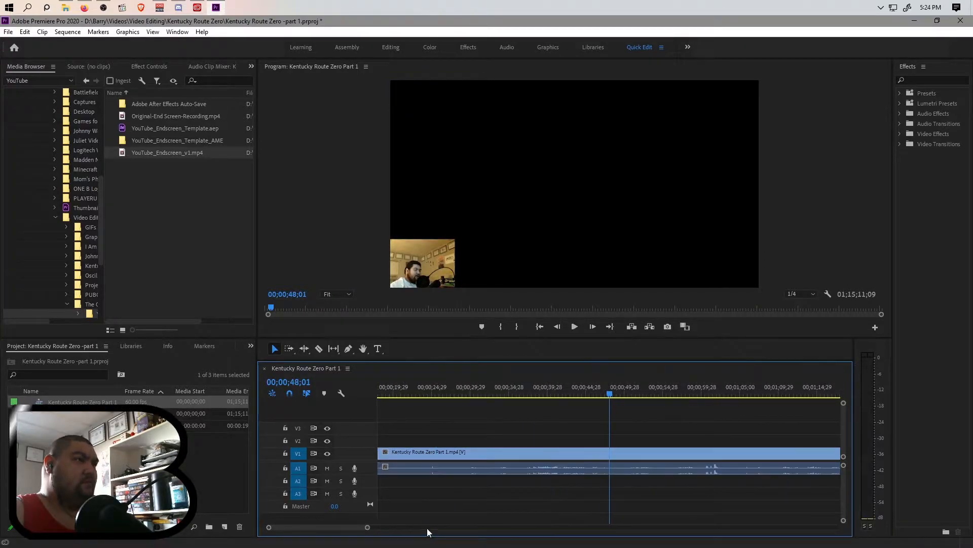
pyautogui.moveTo(609, 394); pyautogui.dragTo(600, 400)
pyautogui.click(432, 422)
pyautogui.press('space')
pyautogui.click(551, 392)
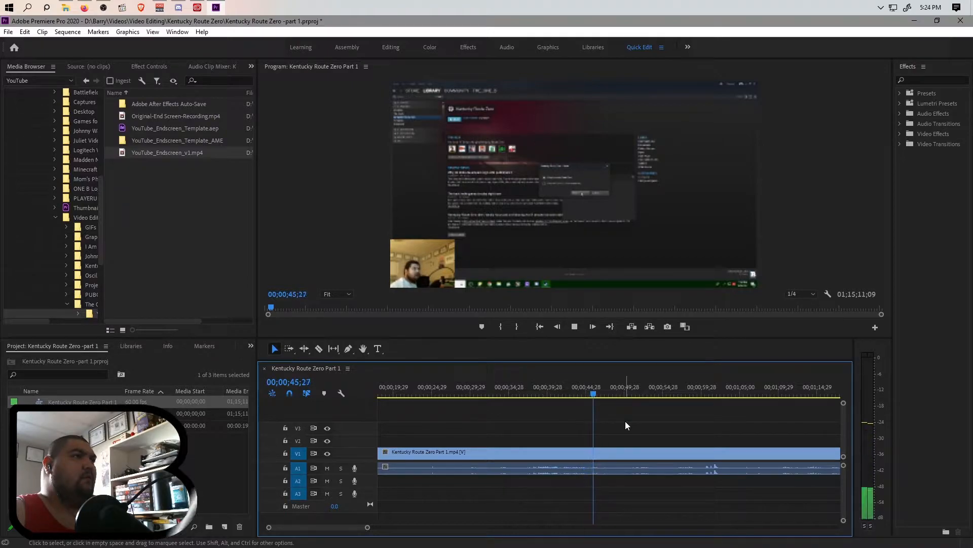
pyautogui.click(588, 395)
pyautogui.moveTo(588, 396); pyautogui.dragTo(590, 396)
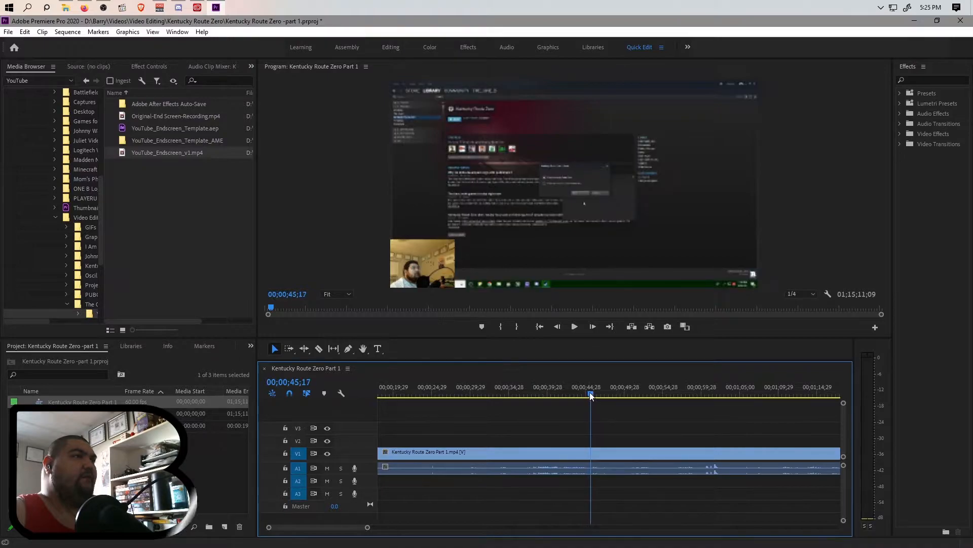
# Delete all empty video and audio tracks from the sequence.
pyautogui.rightClick(354, 439)
pyautogui.click(409, 387)
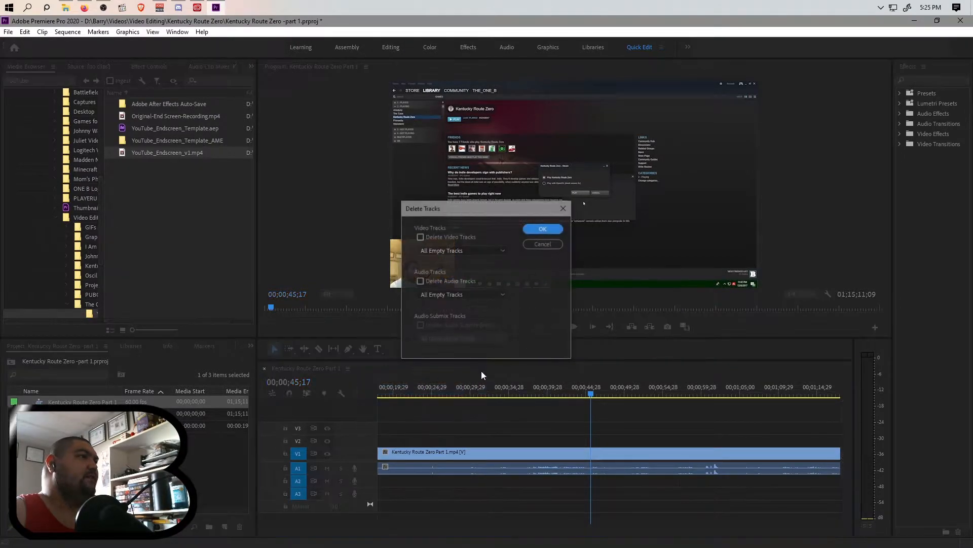
pyautogui.click(543, 228)
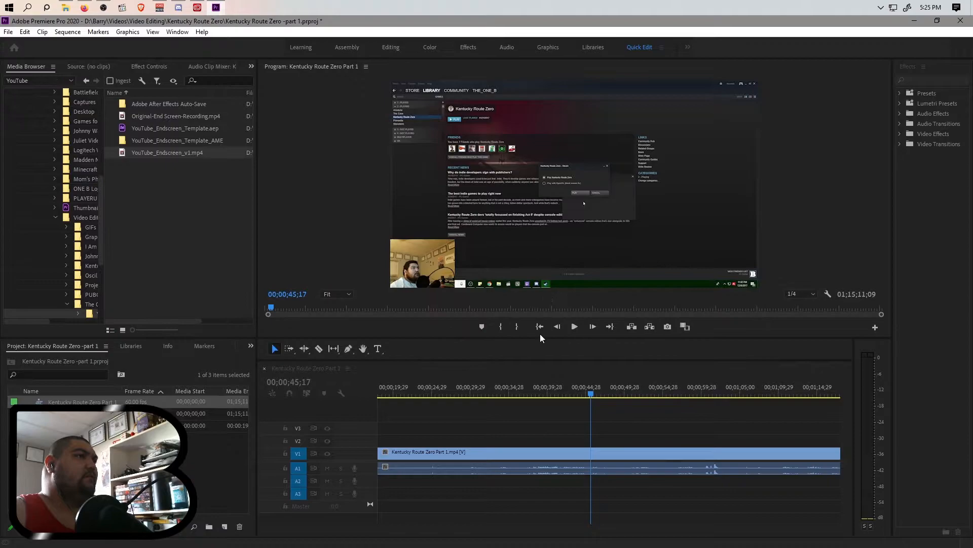
# Split the gameplay clip at 00;00;45;17 and ripple delete the portion before the cut.
pyautogui.click(535, 458)
pyautogui.hotkey('ctrl', 'k')
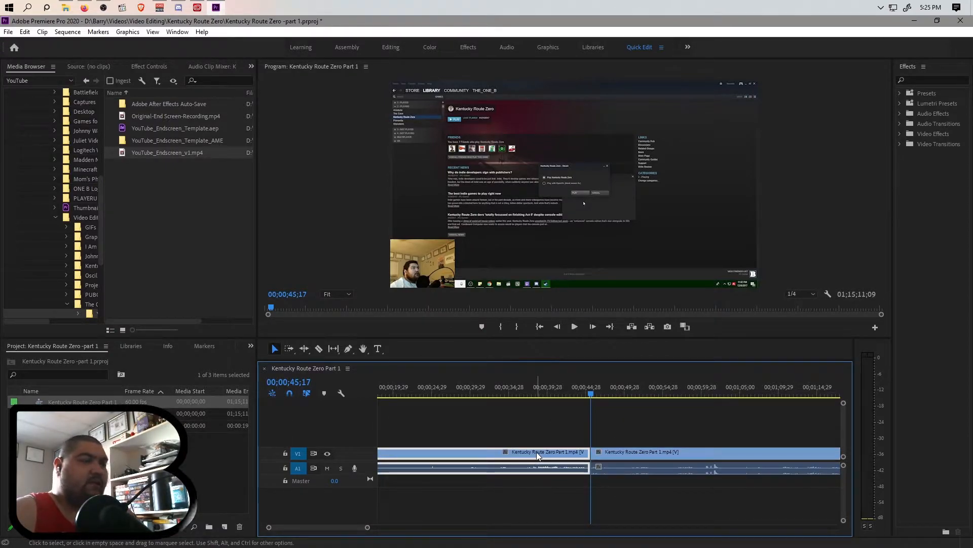
pyautogui.hotkey('shift', 'Delete')
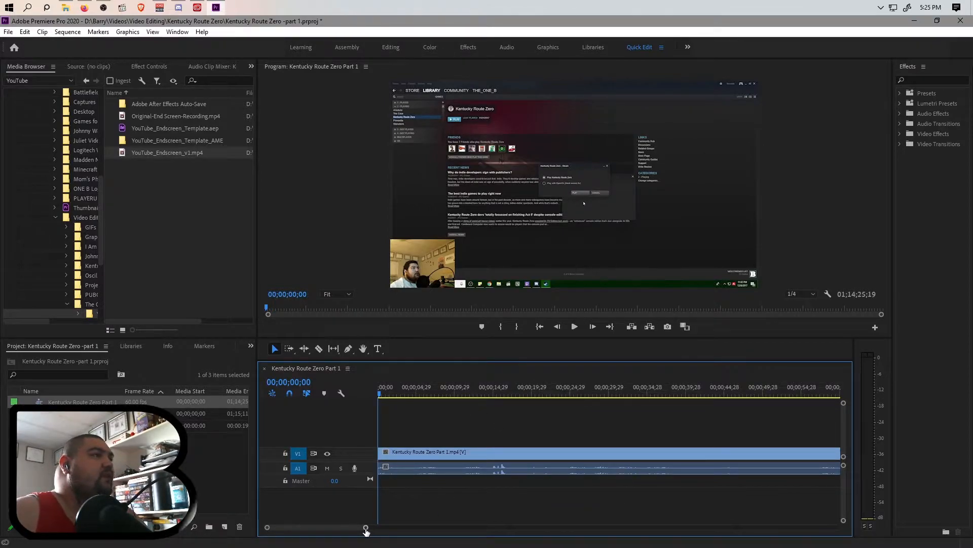
# Show the whole sequence and inspect its final frames around 01;14;20;01.
pyautogui.moveTo(366, 528); pyautogui.dragTo(821, 528)
pyautogui.click(814, 392)
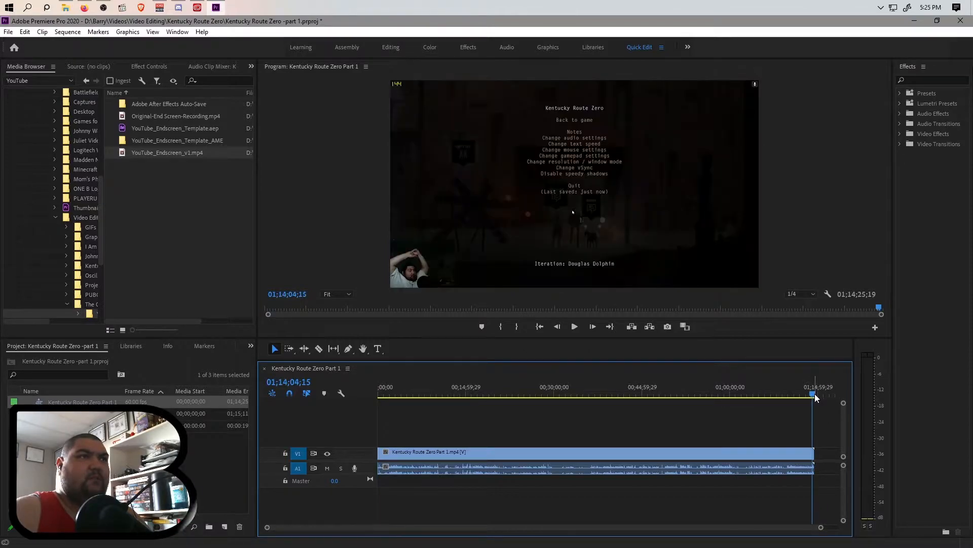
pyautogui.moveTo(815, 393); pyautogui.dragTo(816, 394)
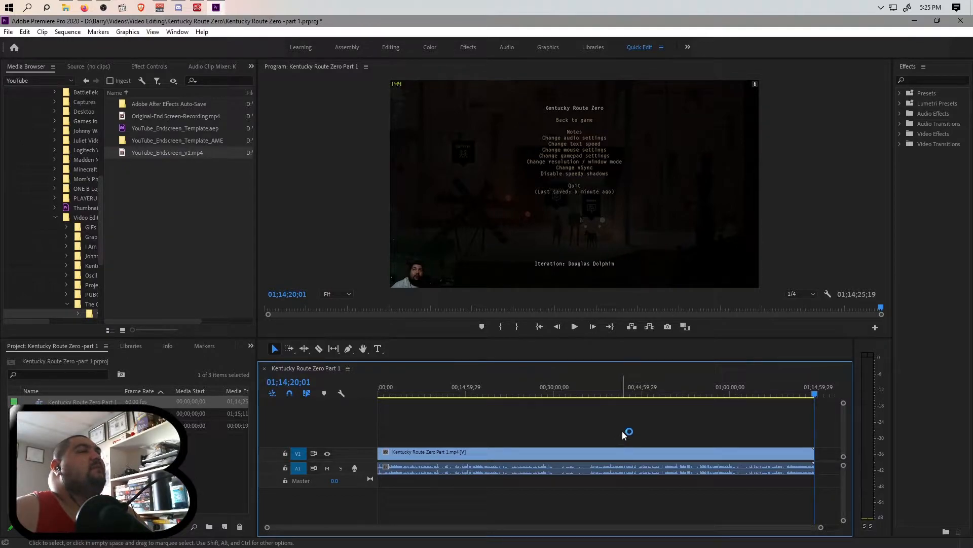
# Scrub and play the footage from about 00;30;30 to 00;34;47 to find where the game is paused.
pyautogui.moveTo(644, 393); pyautogui.dragTo(559, 400)
pyautogui.press('space')
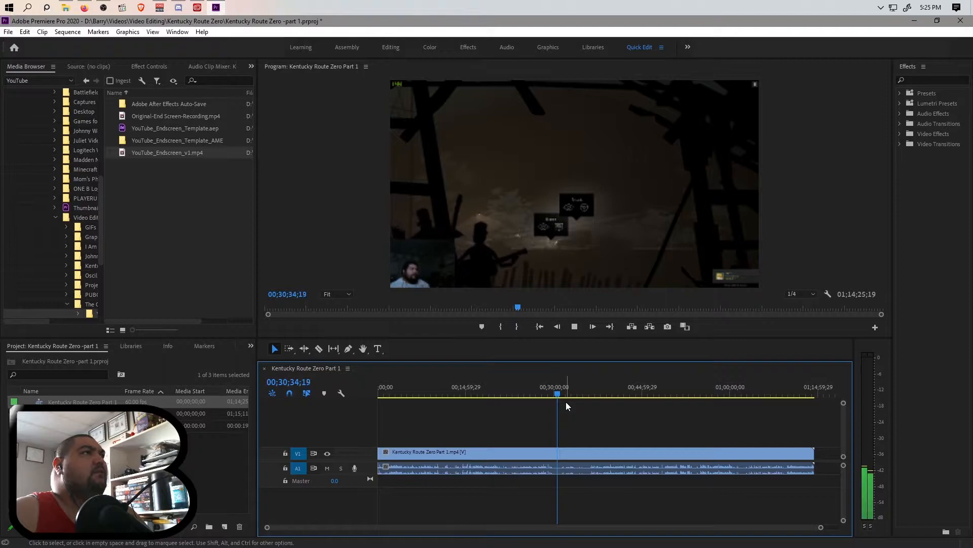
pyautogui.moveTo(821, 527); pyautogui.dragTo(654, 535)
pyautogui.click(684, 392)
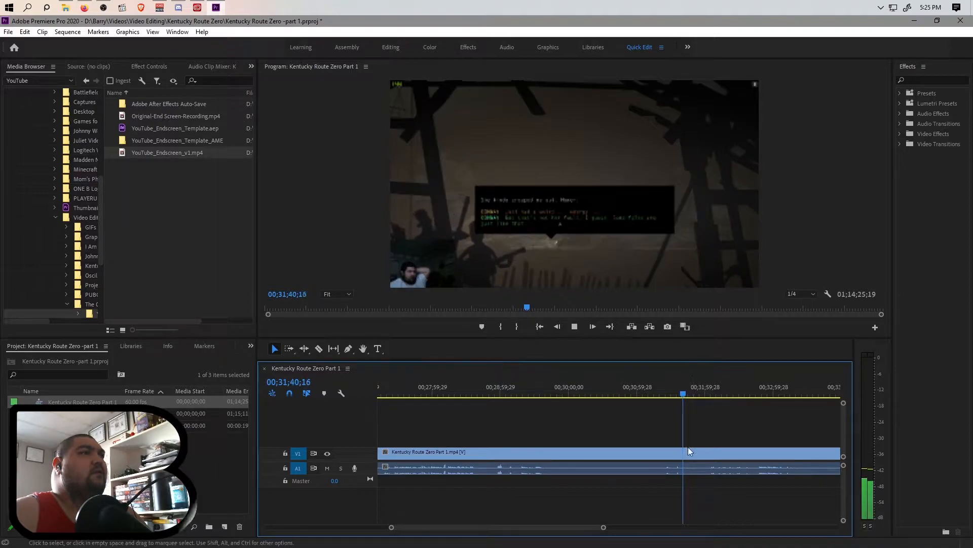
pyautogui.moveTo(565, 528); pyautogui.dragTo(581, 526)
pyautogui.click(465, 394)
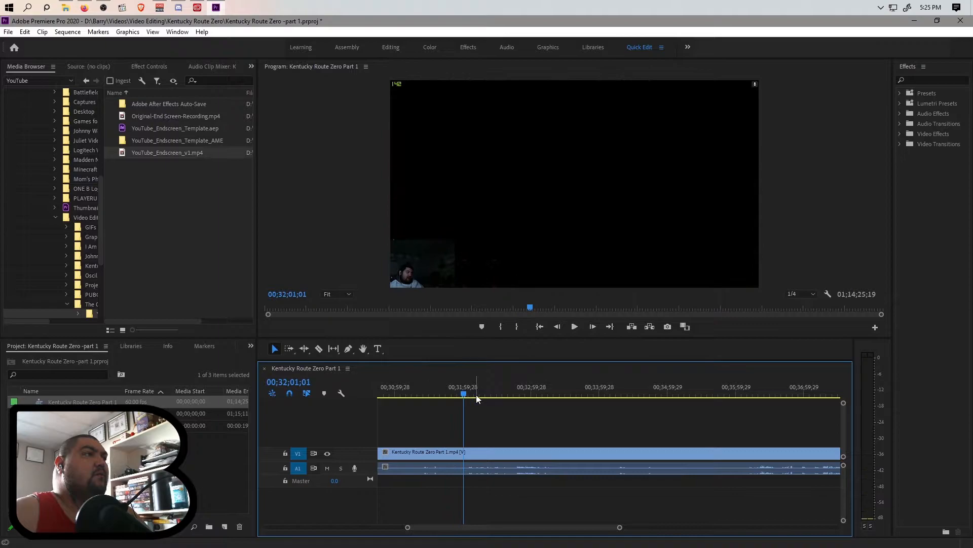
pyautogui.click(558, 393)
pyautogui.moveTo(570, 396); pyautogui.dragTo(652, 401)
pyautogui.press('space')
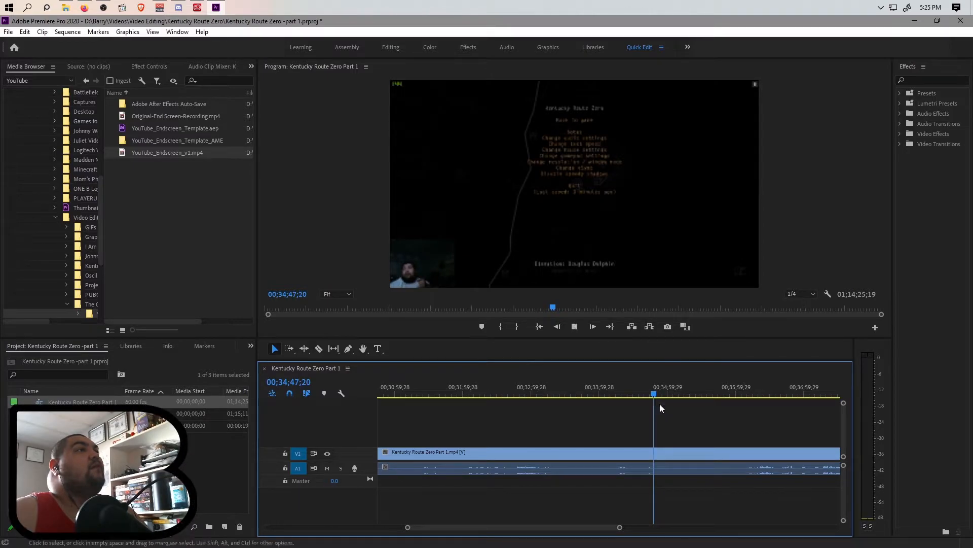
# Enlarge the audio track's waveform, replay the start of the game pause, and split the clip at 00;34;43;14.
pyautogui.moveTo(654, 394); pyautogui.dragTo(641, 399)
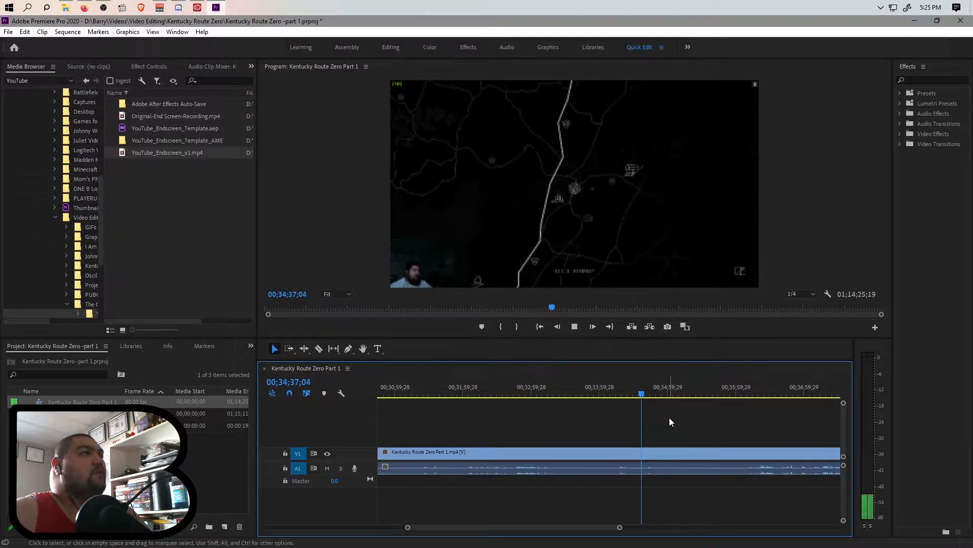
pyautogui.moveTo(619, 529); pyautogui.dragTo(600, 530)
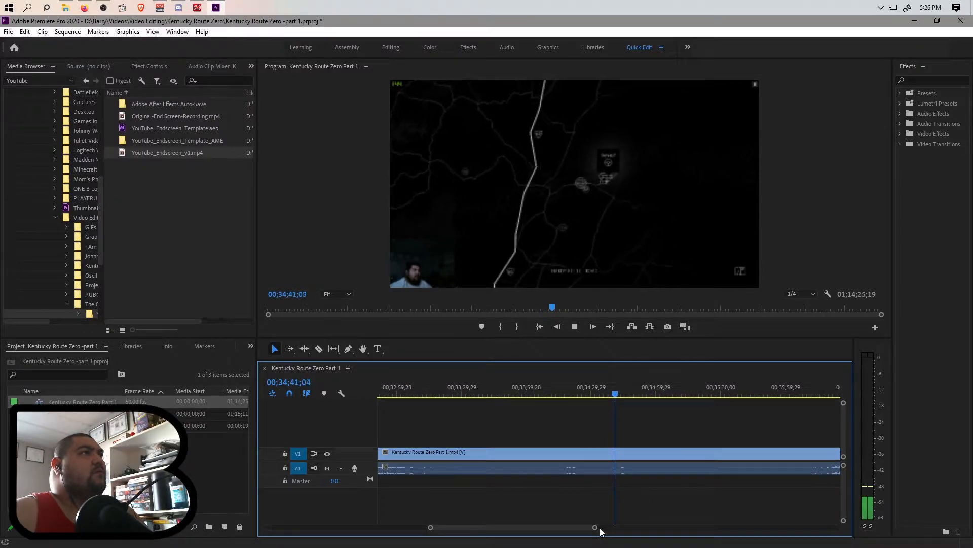
pyautogui.moveTo(843, 465); pyautogui.dragTo(844, 471)
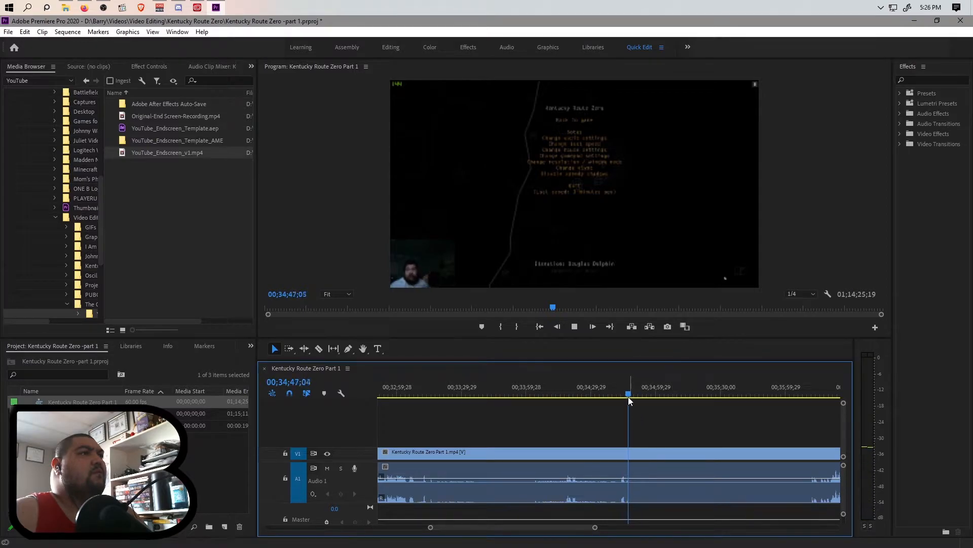
pyautogui.moveTo(628, 397); pyautogui.dragTo(609, 399)
pyautogui.press('space')
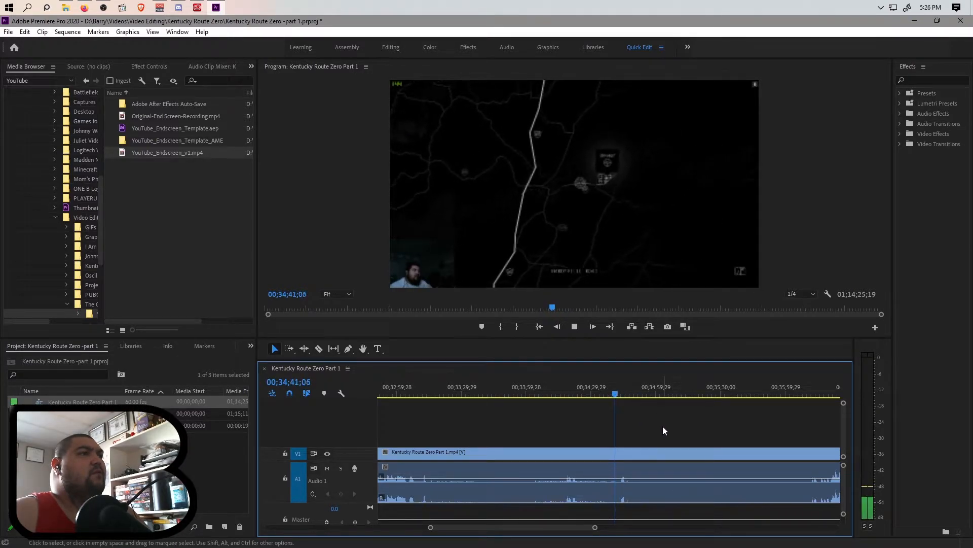
pyautogui.press('space')
pyautogui.hotkey('ctrl', 'k')
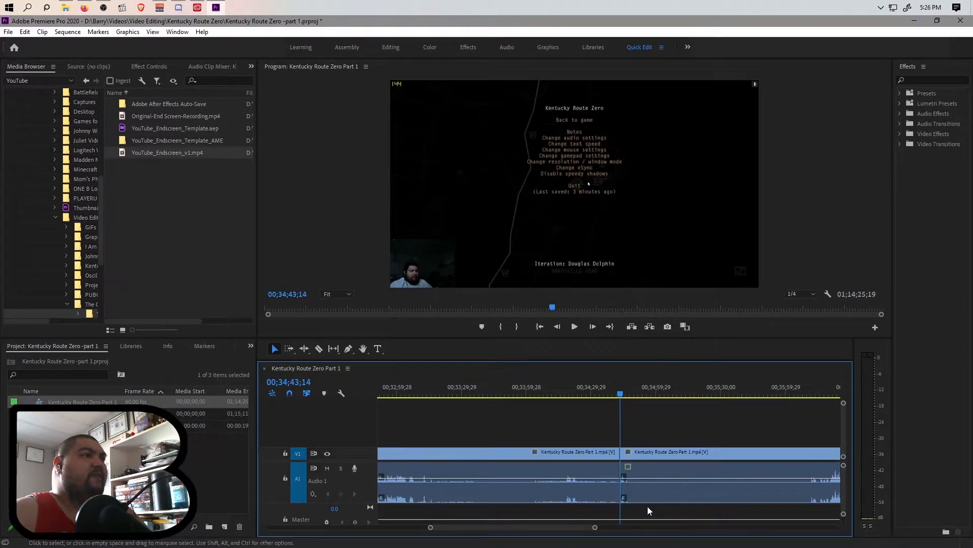
# Play the footage where the gameplay resumes and split the clip at 00;36;20;28.
pyautogui.moveTo(579, 526); pyautogui.dragTo(584, 527)
pyautogui.moveTo(674, 393); pyautogui.dragTo(678, 392)
pyautogui.press('space')
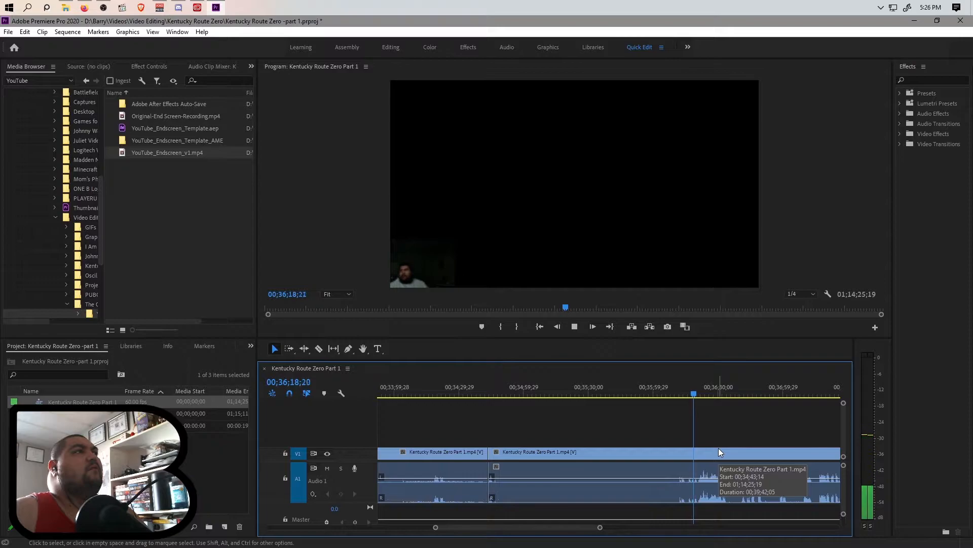
pyautogui.press('space')
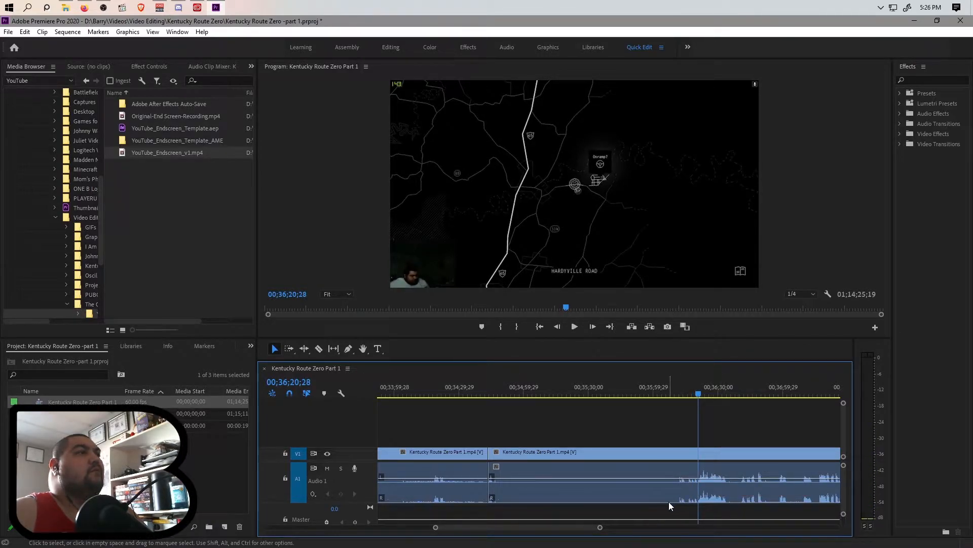
pyautogui.moveTo(600, 527); pyautogui.dragTo(580, 529)
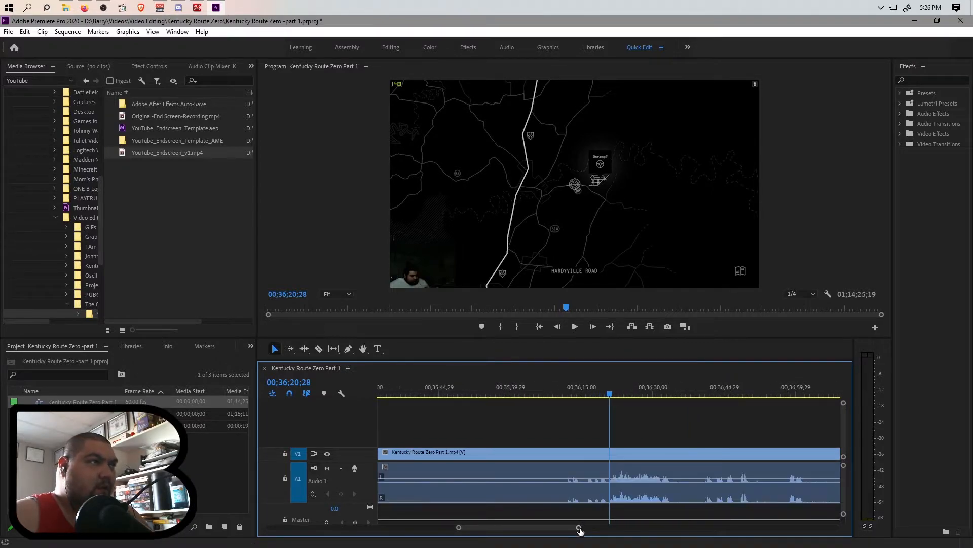
pyautogui.hotkey('ctrl', 'k')
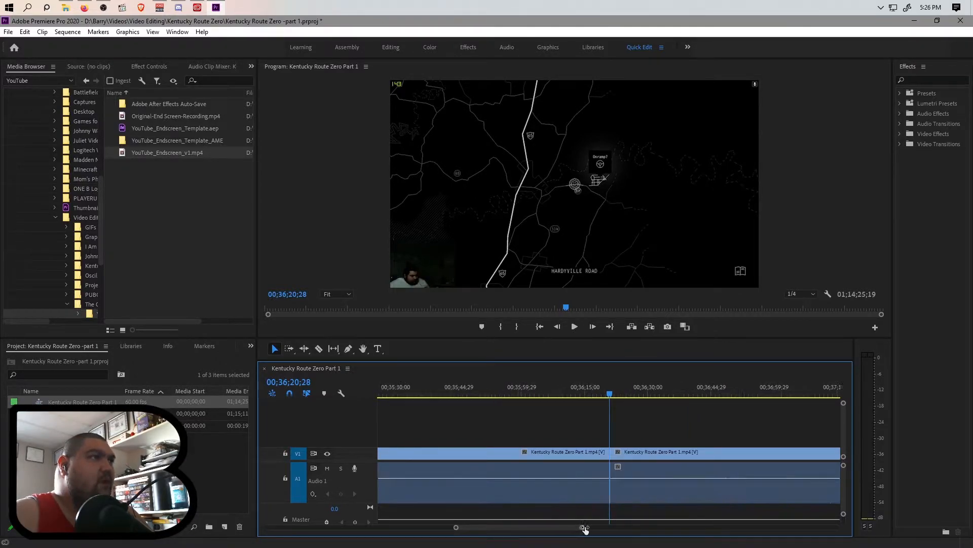
# Ripple delete the paused segment between 00;34;43;14 and 00;36;20;28.
pyautogui.moveTo(579, 527); pyautogui.dragTo(627, 528)
pyautogui.click(571, 494)
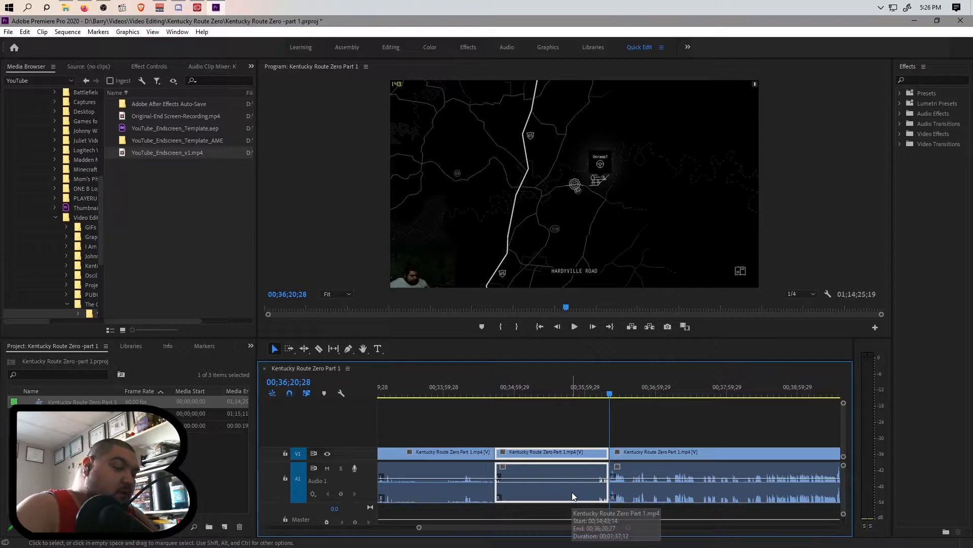
pyautogui.press('q')
# Show the whole shortened sequence and check its last frames around 01;12;37;04.
pyautogui.moveTo(627, 527); pyautogui.dragTo(832, 525)
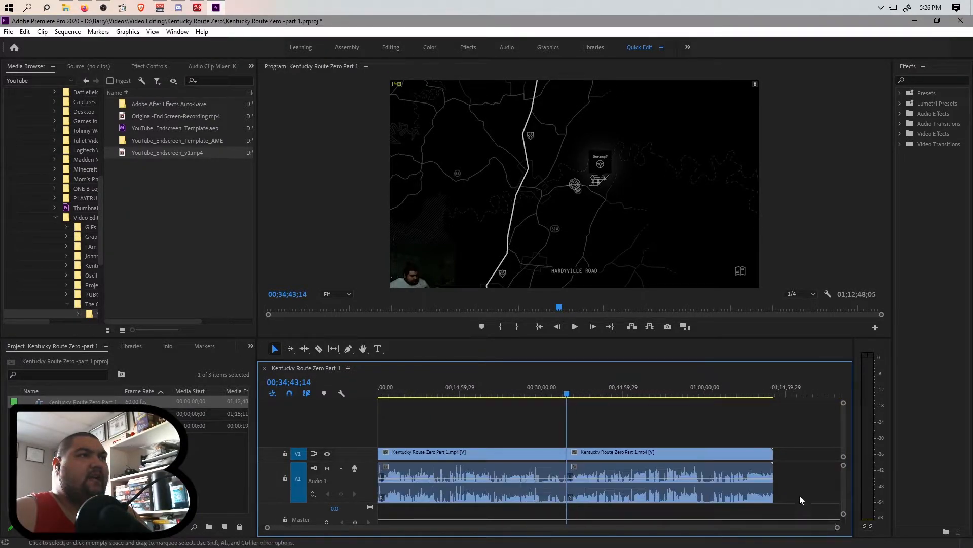
pyautogui.click(774, 393)
pyautogui.click(776, 394)
pyautogui.click(774, 394)
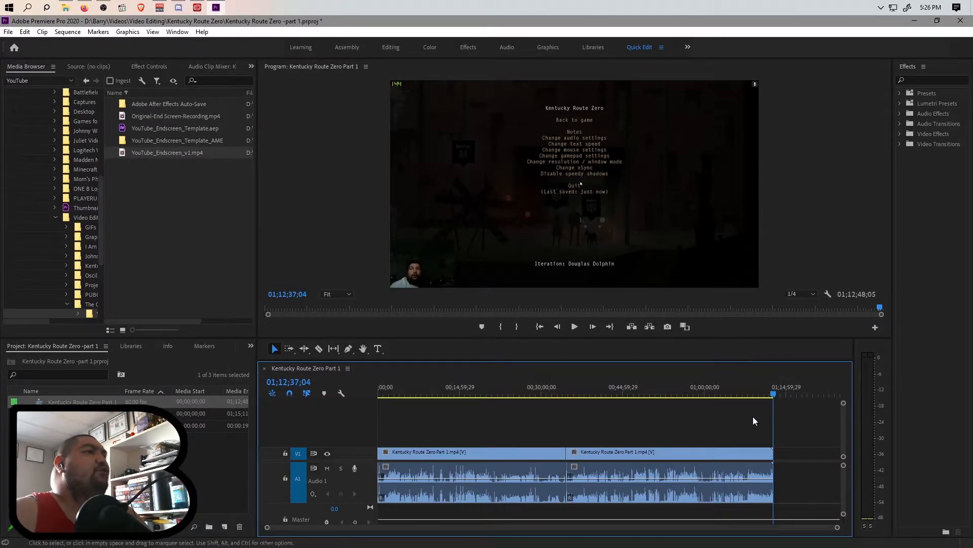
# Play the footage from about 00;44;41 and place the playhead at 00;45;04;24, just before the "ACT I, SCENE IV" title.
pyautogui.click(623, 394)
pyautogui.moveTo(624, 395); pyautogui.dragTo(620, 394)
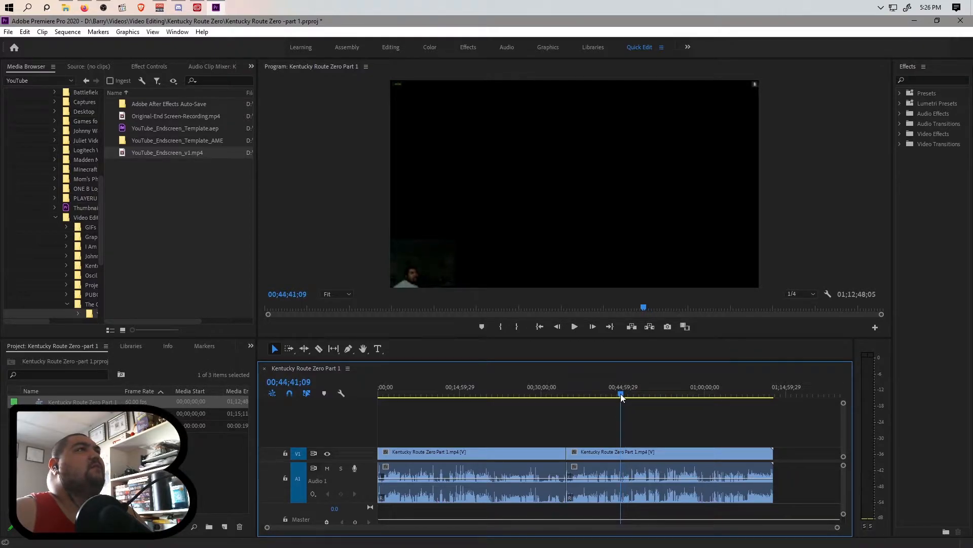
pyautogui.press('space')
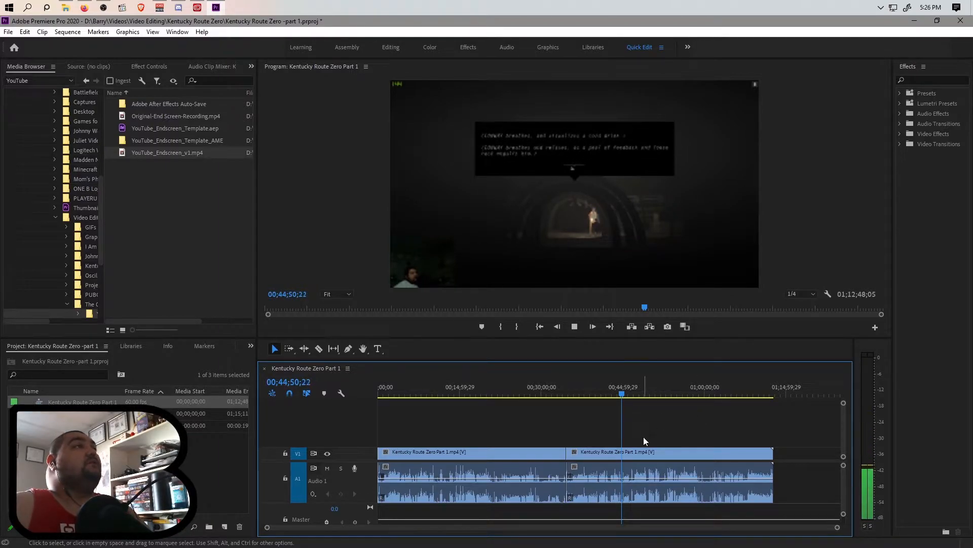
pyautogui.moveTo(839, 528); pyautogui.dragTo(692, 546)
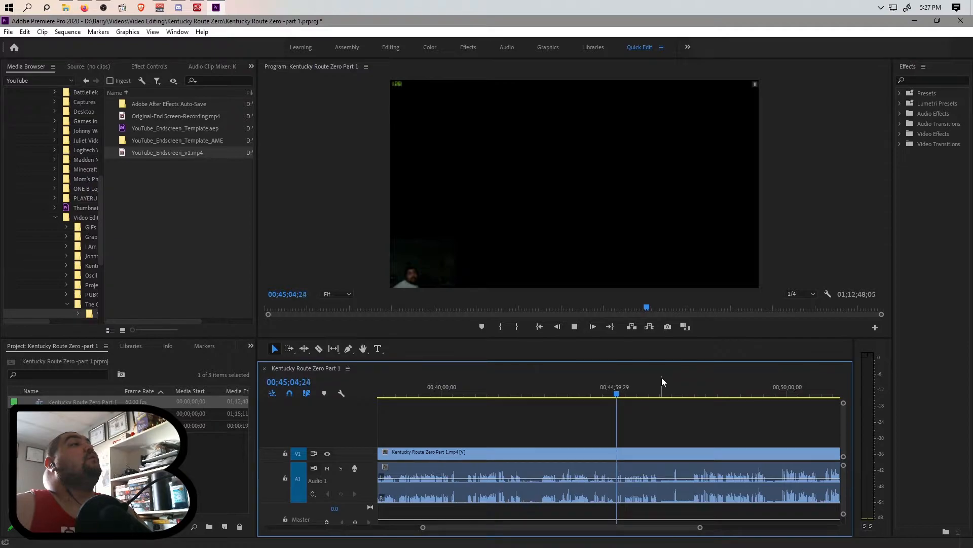
pyautogui.press('space')
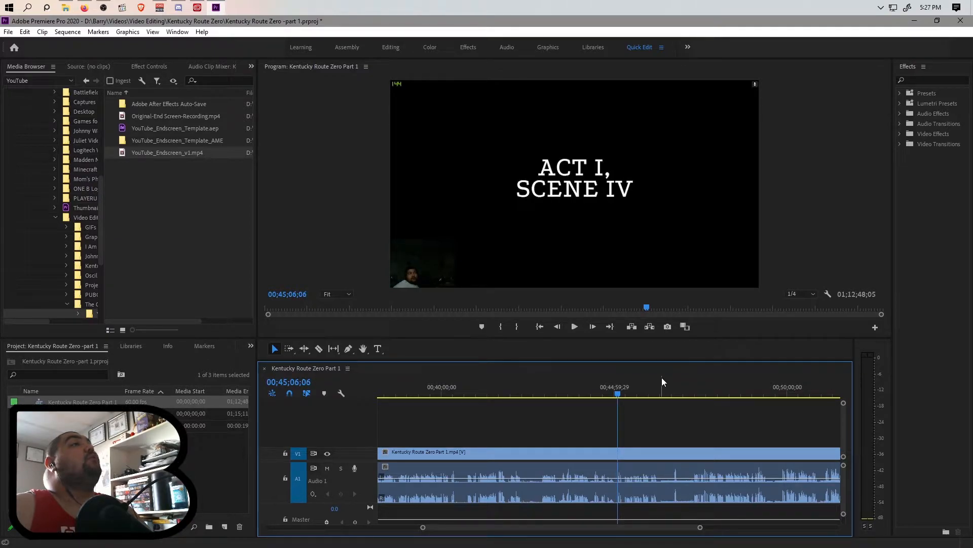
pyautogui.click(616, 395)
pyautogui.moveTo(617, 395); pyautogui.dragTo(618, 394)
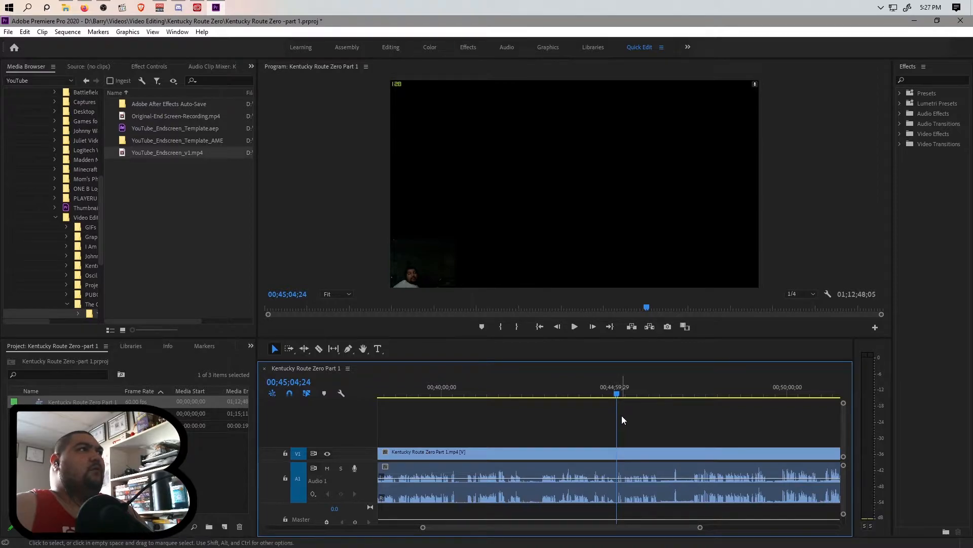
# Split the gameplay clip at 00;45;04;24 and select the segment after the cut.
pyautogui.hotkey('ctrl', 'k')
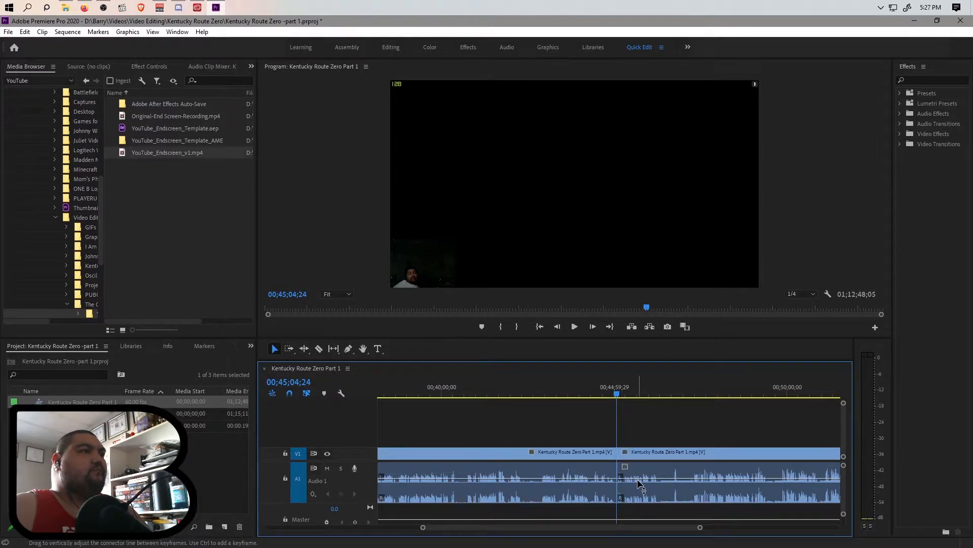
pyautogui.click(658, 470)
pyautogui.moveTo(700, 530); pyautogui.dragTo(839, 529)
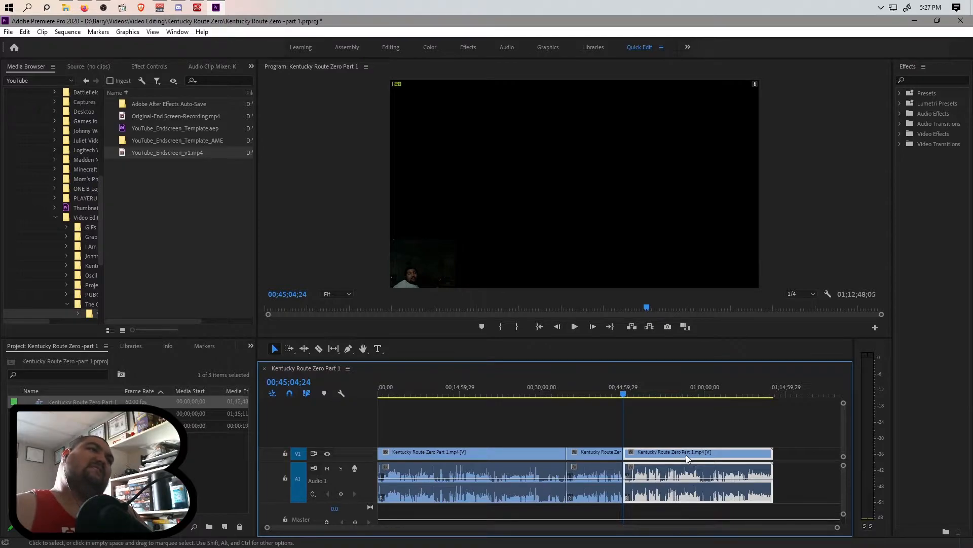
# Play the footage between about 01;11;29 and 01;12;20 to examine how the last gameplay segment ends.
pyautogui.click(769, 395)
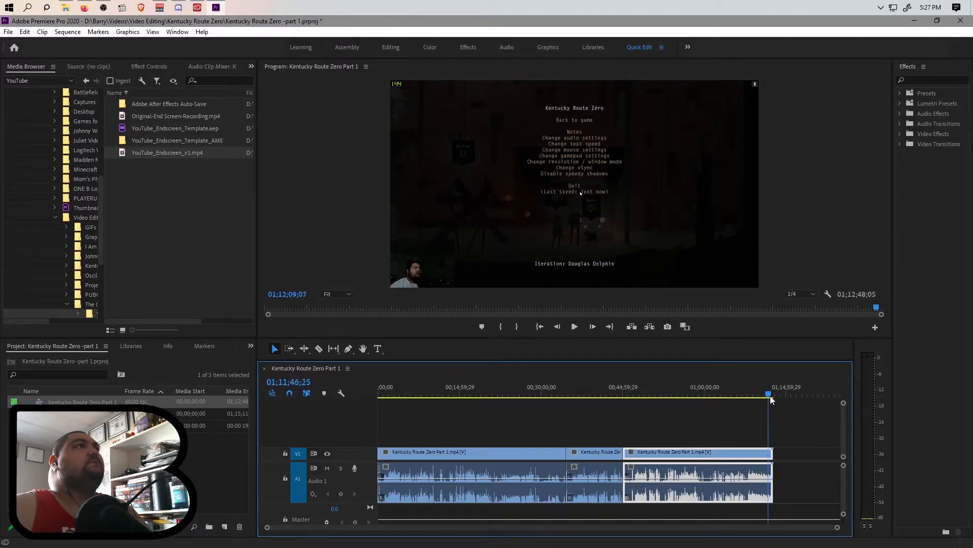
pyautogui.click(769, 395)
pyautogui.press('space')
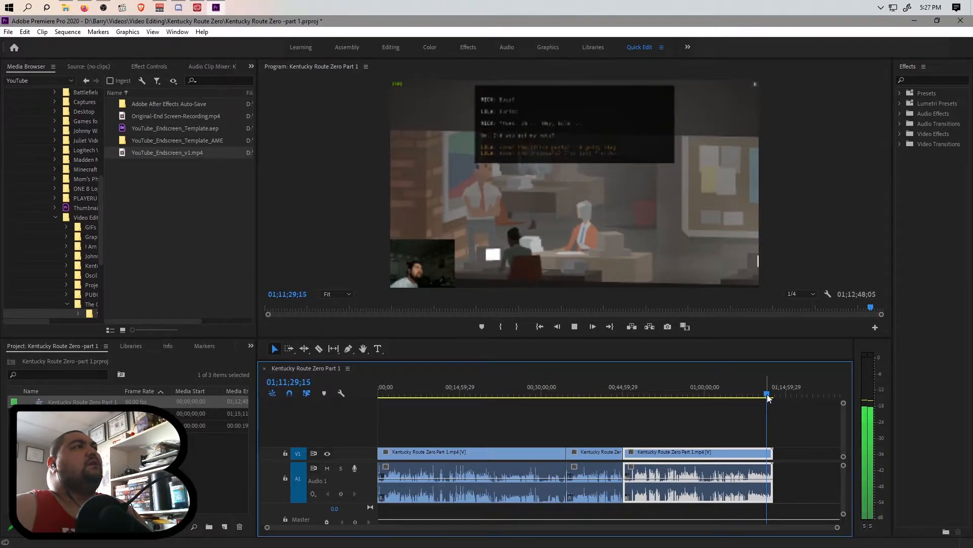
pyautogui.click(771, 394)
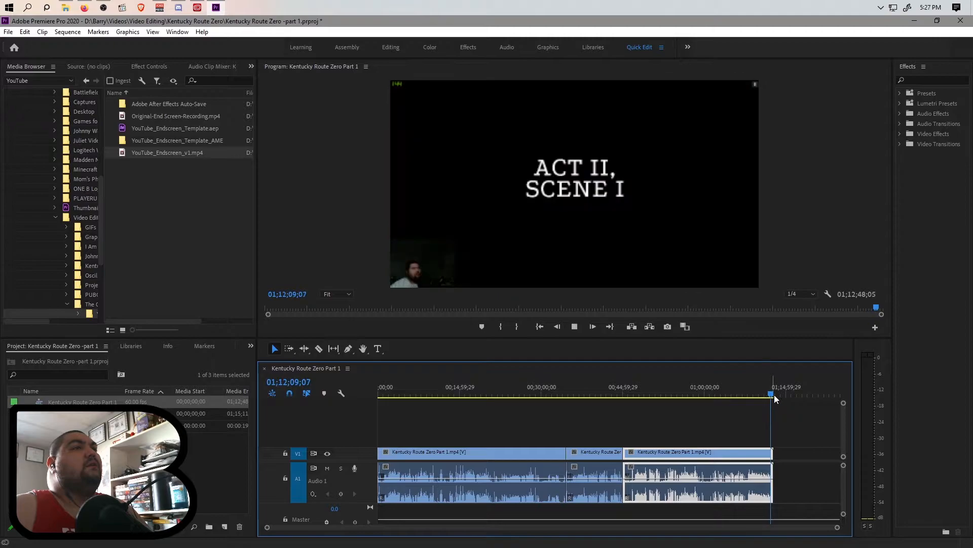
pyautogui.press('space')
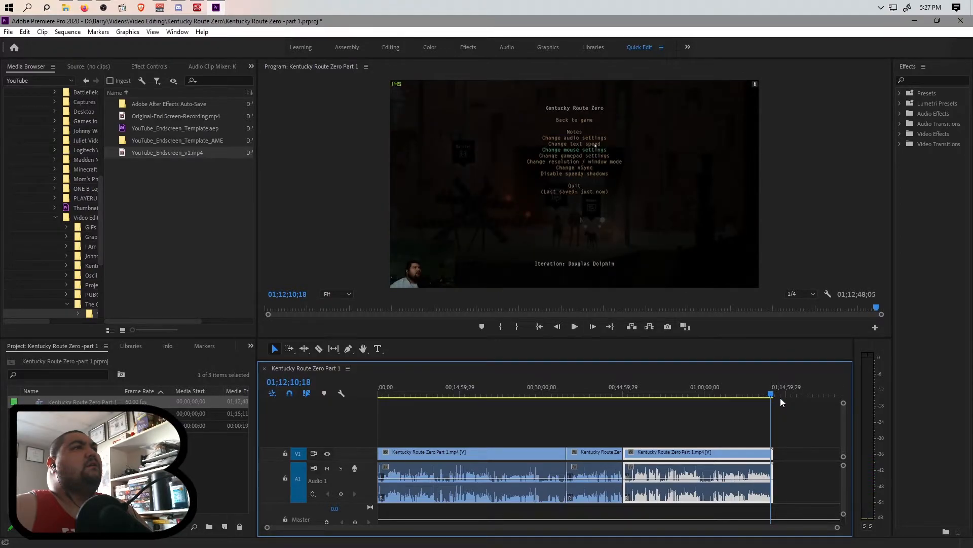
pyautogui.click(768, 395)
pyautogui.press('space')
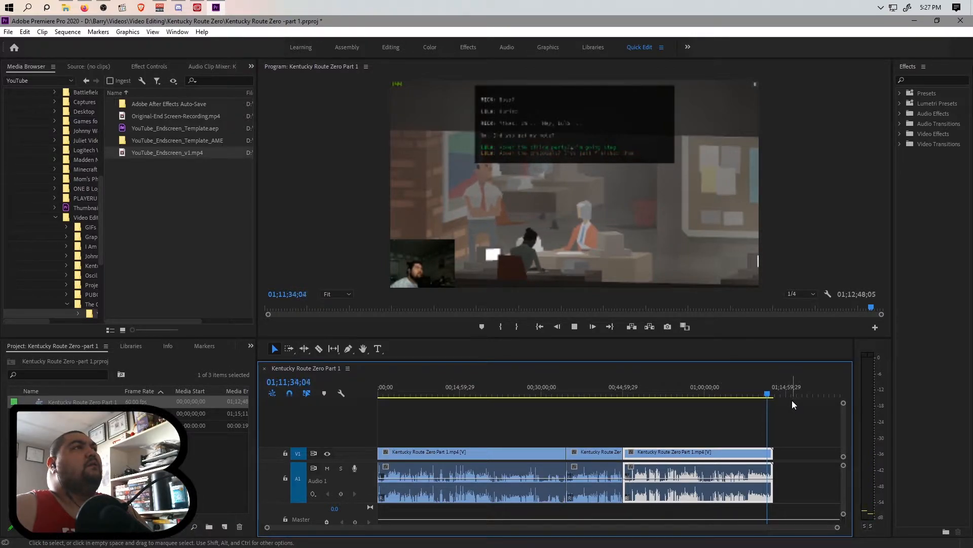
pyautogui.click(768, 396)
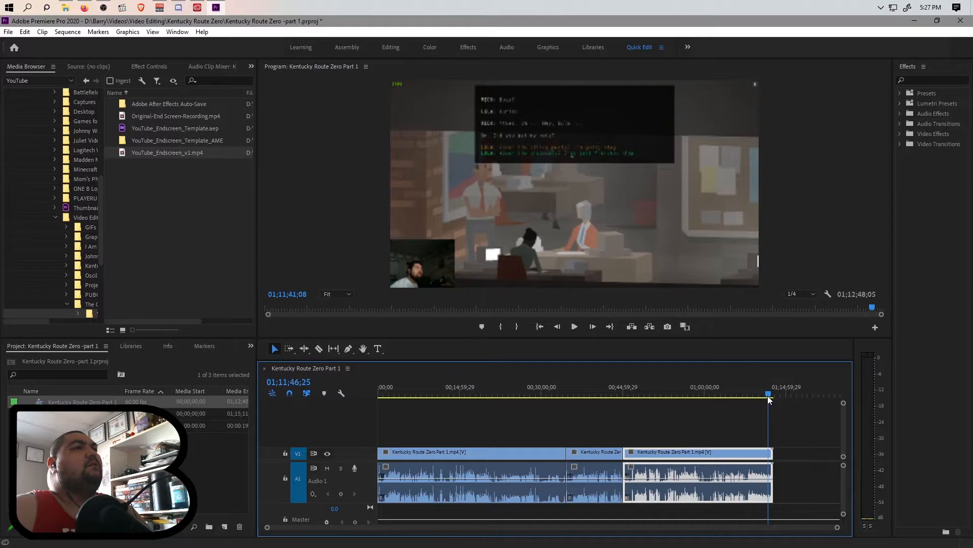
pyautogui.press('space')
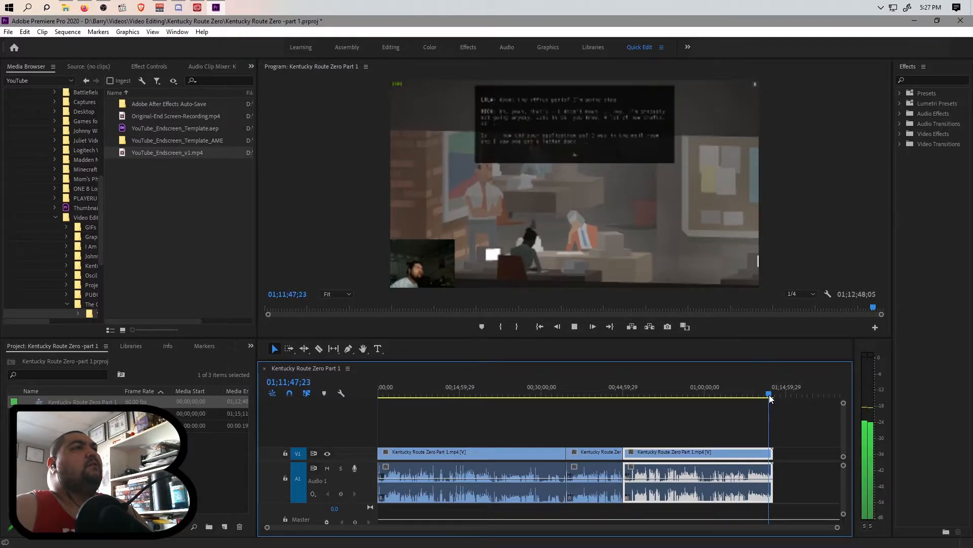
pyautogui.click(771, 395)
pyautogui.press('space')
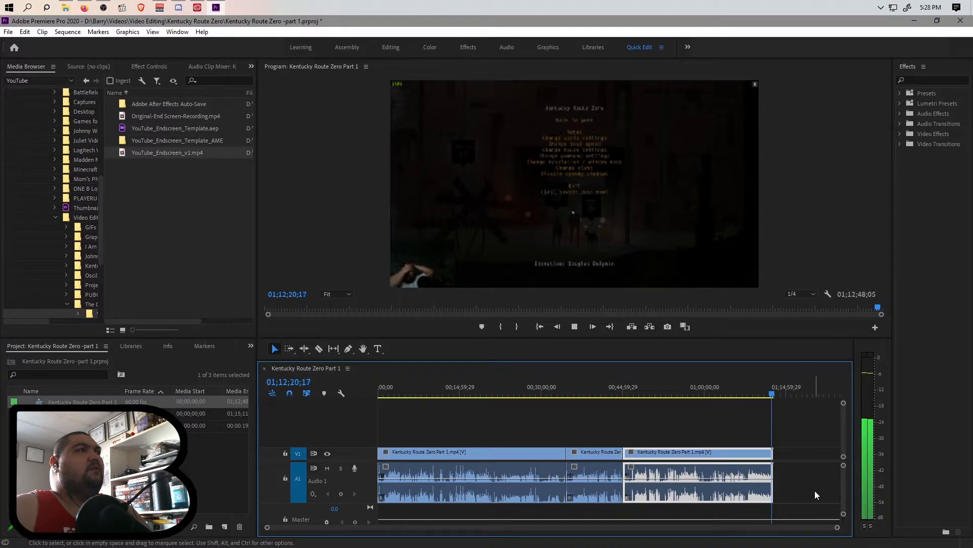
# Replay the pause-menu footage from about 01;12;10 to 01;12;16 to find the exact ending point.
pyautogui.moveTo(835, 527); pyautogui.dragTo(695, 525)
pyautogui.click(608, 395)
pyautogui.press('space')
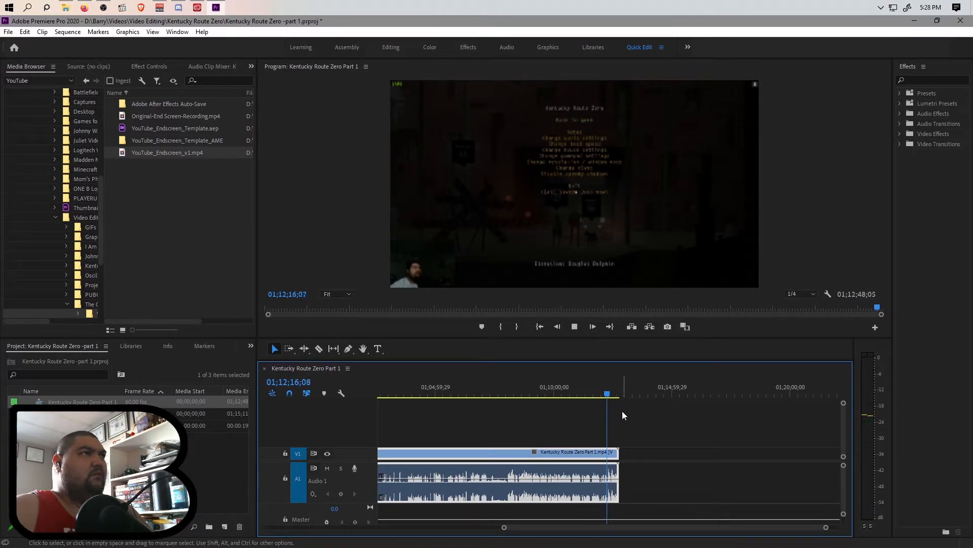
pyautogui.click(606, 395)
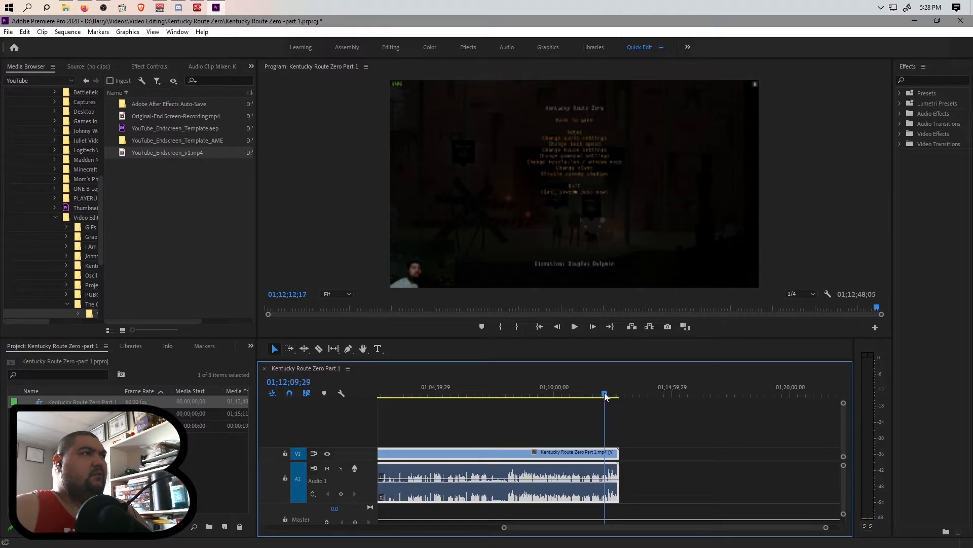
pyautogui.moveTo(605, 394); pyautogui.dragTo(604, 395)
pyautogui.press('space')
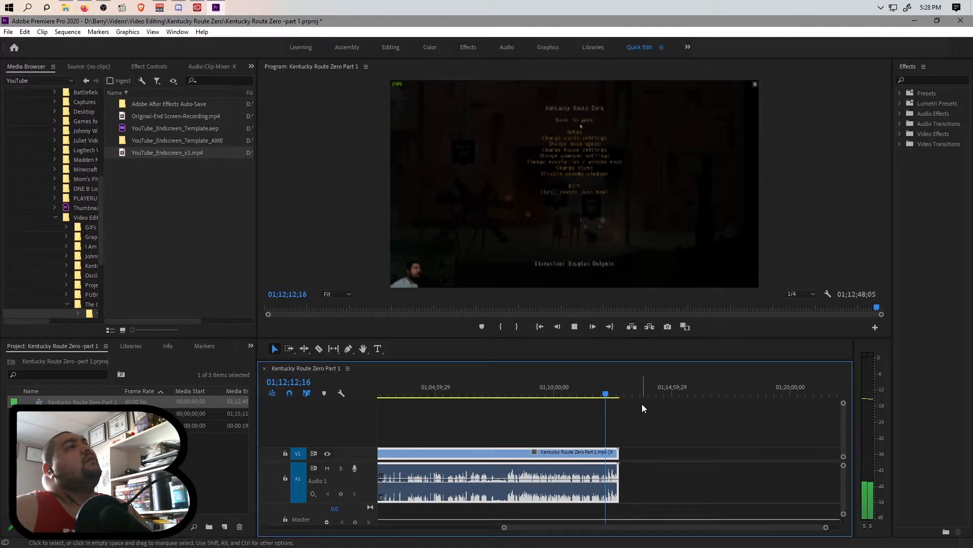
pyautogui.press('space')
pyautogui.press('space')
pyautogui.press('space')
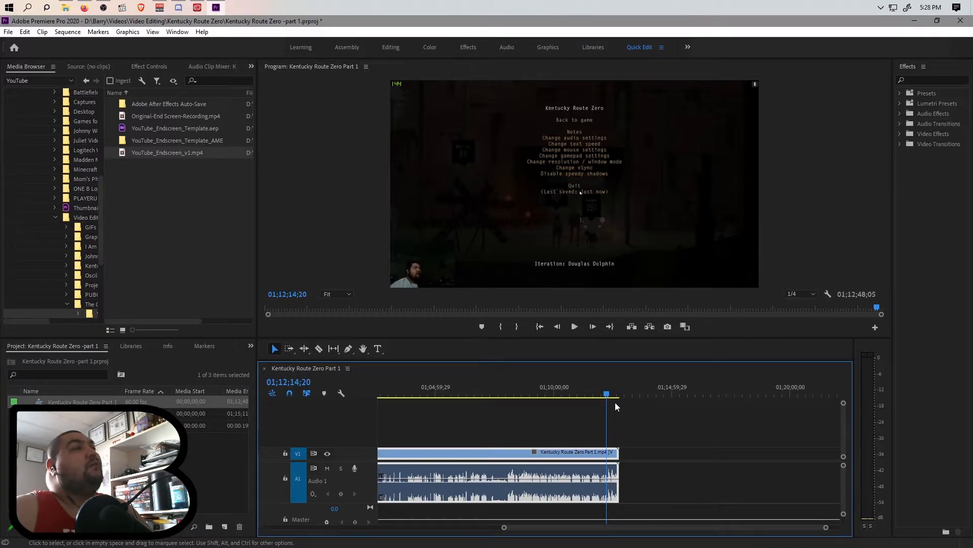
# Play from the "BUREAU OF RECLAIMED SPACES" title, split the last segment at 01;12;13;15 and delete everything after the cut.
pyautogui.moveTo(607, 394); pyautogui.dragTo(603, 394)
pyautogui.press('space')
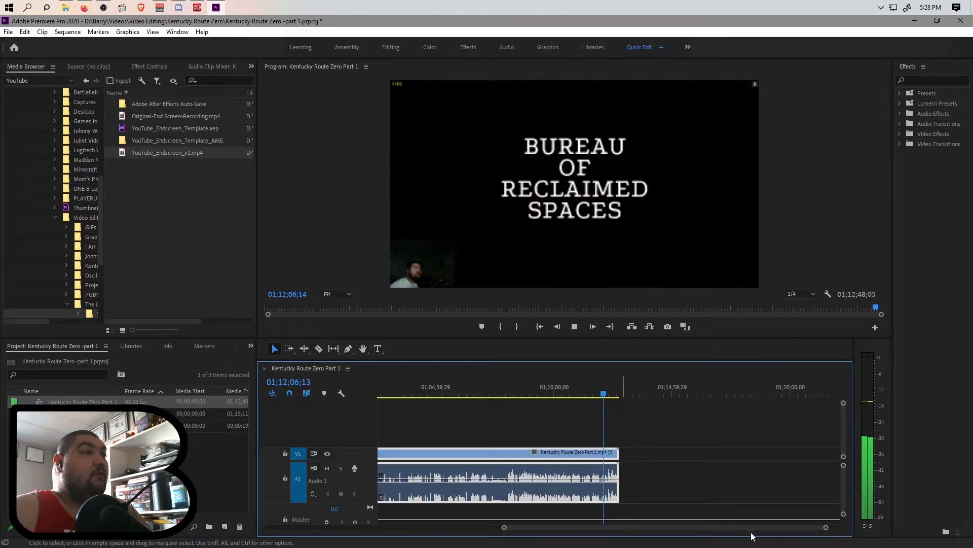
pyautogui.moveTo(826, 527); pyautogui.dragTo(728, 530)
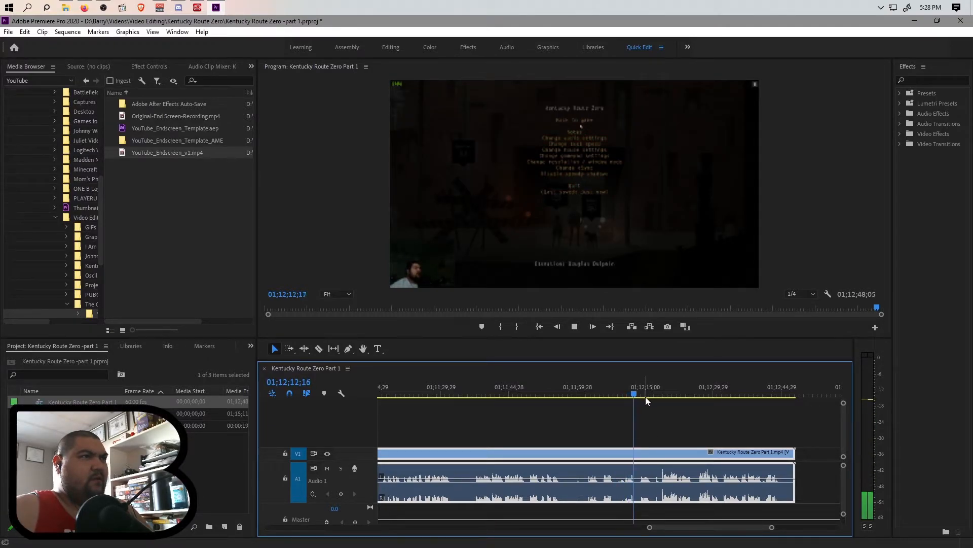
pyautogui.press('space')
pyautogui.hotkey('ctrl', 'k')
pyautogui.click(680, 470)
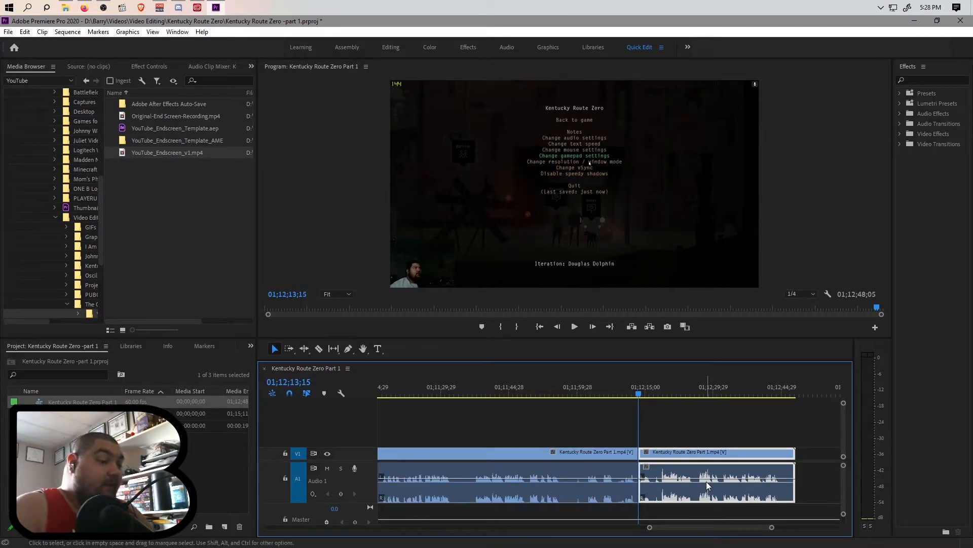
pyautogui.press('Delete')
# Try to place YouTube_Endscreen_v1.mp4 on the first video and audio tracks shortly after the gameplay's end.
pyautogui.moveTo(71, 425); pyautogui.dragTo(657, 469)
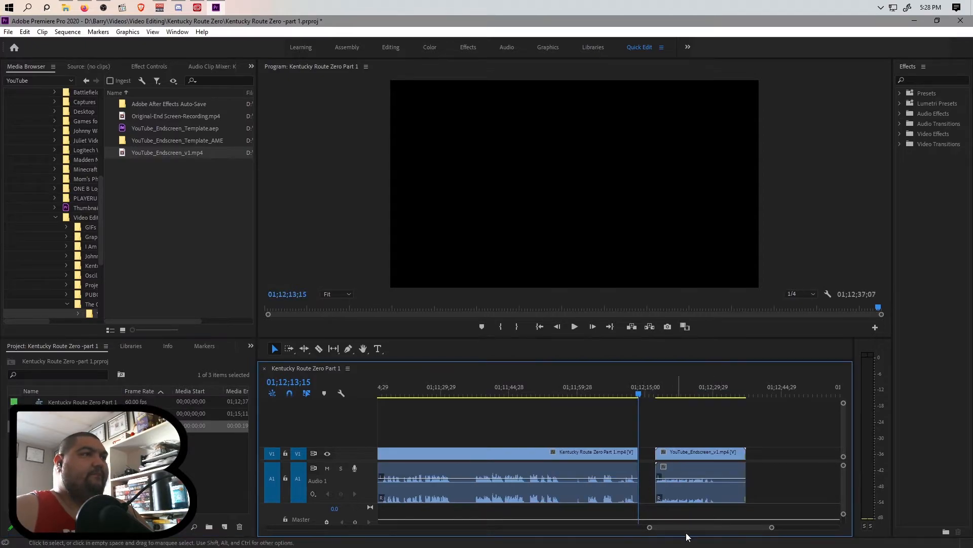
pyautogui.moveTo(648, 527); pyautogui.dragTo(599, 537)
pyautogui.press('Delete')
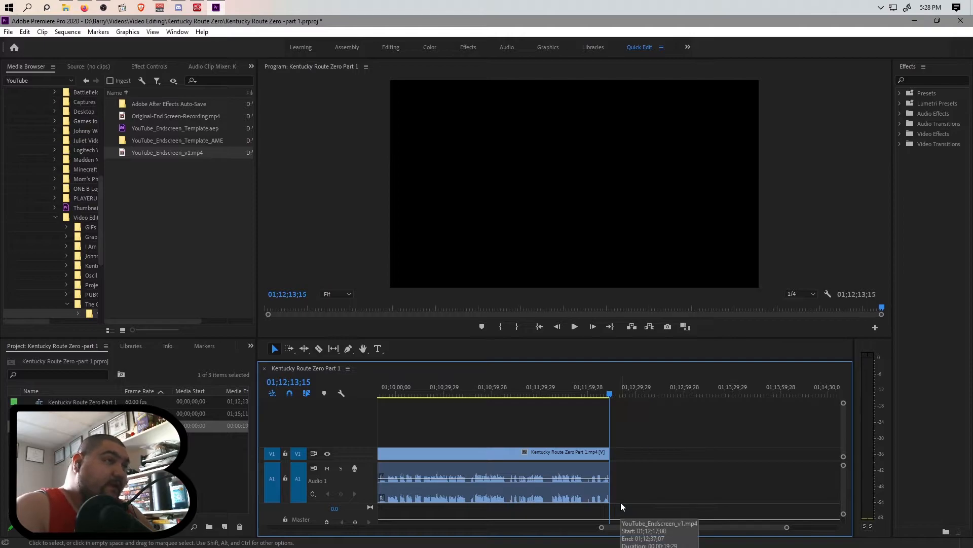
# Move the third gameplay segment later on the timeline so that it ends at 01;33;55;00.
pyautogui.moveTo(601, 528); pyautogui.dragTo(288, 541)
pyautogui.moveTo(705, 473); pyautogui.dragTo(822, 474)
pyautogui.click(580, 455)
pyautogui.click(645, 451)
pyautogui.click(631, 432)
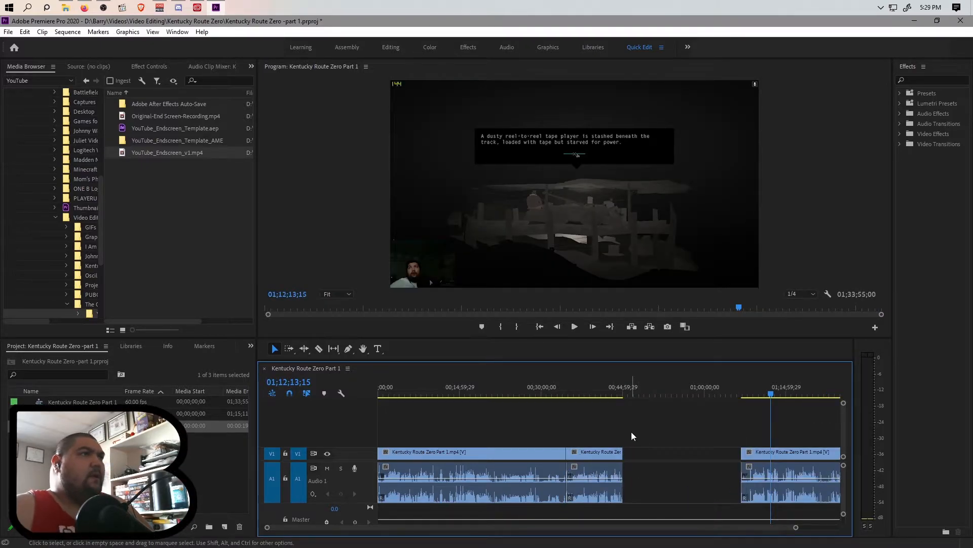
# Try to bring up the audio settings of the first two gameplay segments together.
pyautogui.click(500, 485)
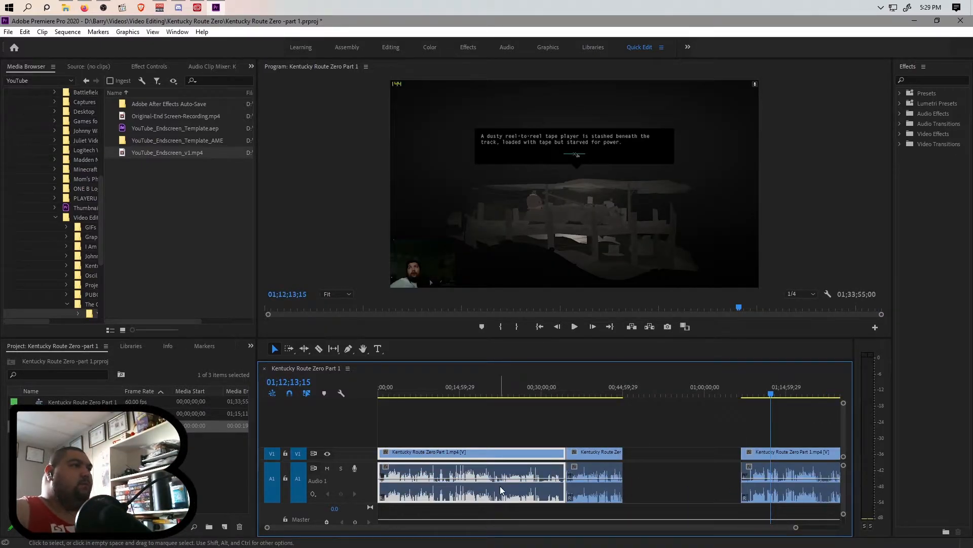
pyautogui.keyDown('shift'); pyautogui.click(601, 482); pyautogui.keyUp('shift')
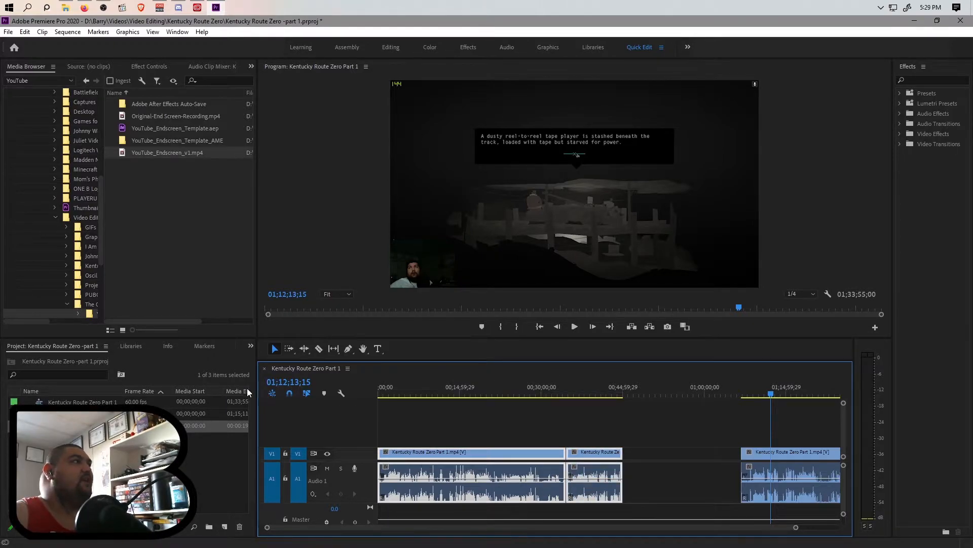
pyautogui.click(147, 67)
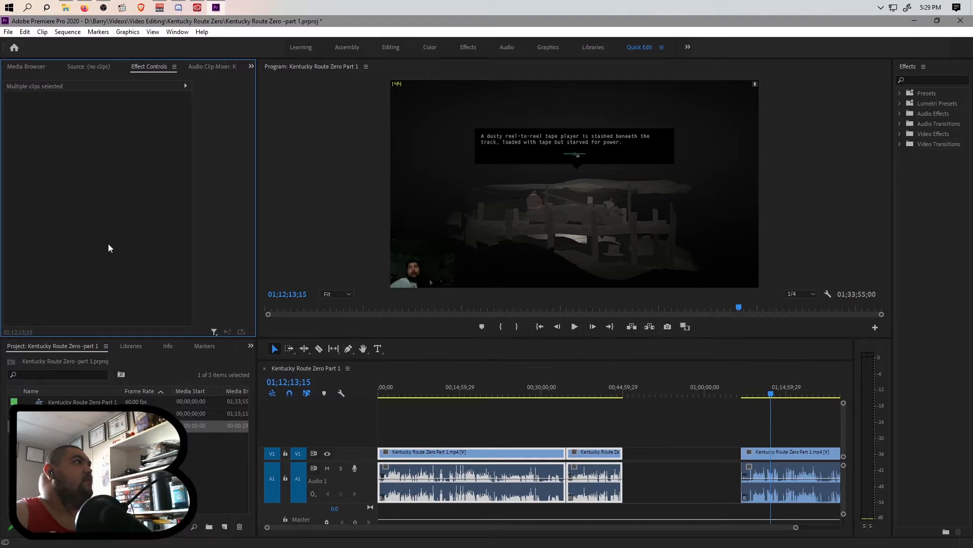
pyautogui.click(205, 67)
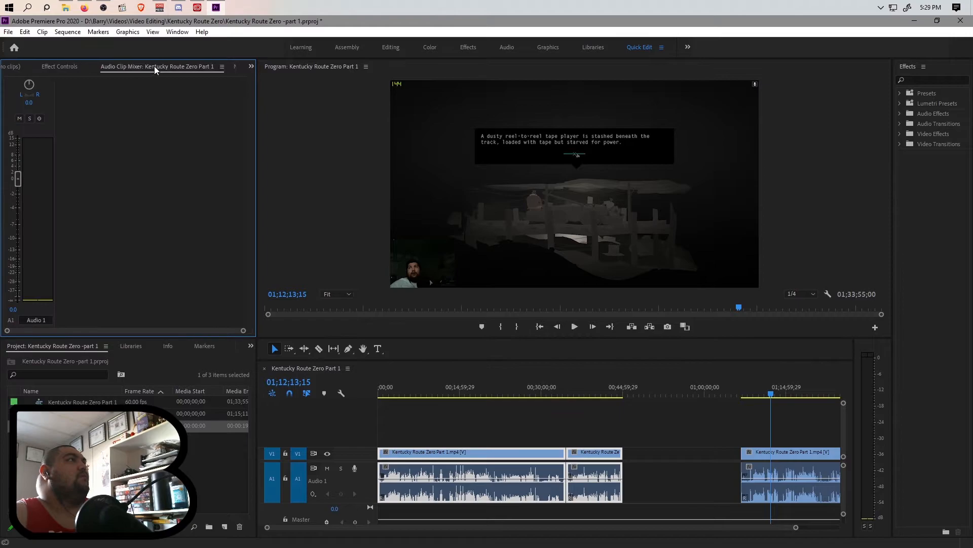
pyautogui.click(49, 68)
# Set the first gameplay segment's volume level to 15 dB at 00;00;00;00.
pyautogui.moveTo(408, 388); pyautogui.dragTo(351, 395)
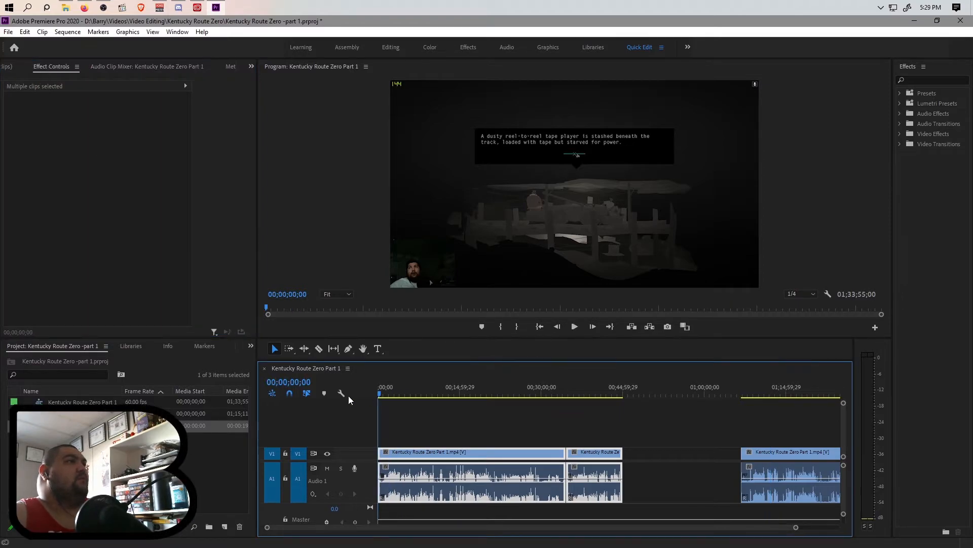
pyautogui.click(188, 86)
pyautogui.click(433, 427)
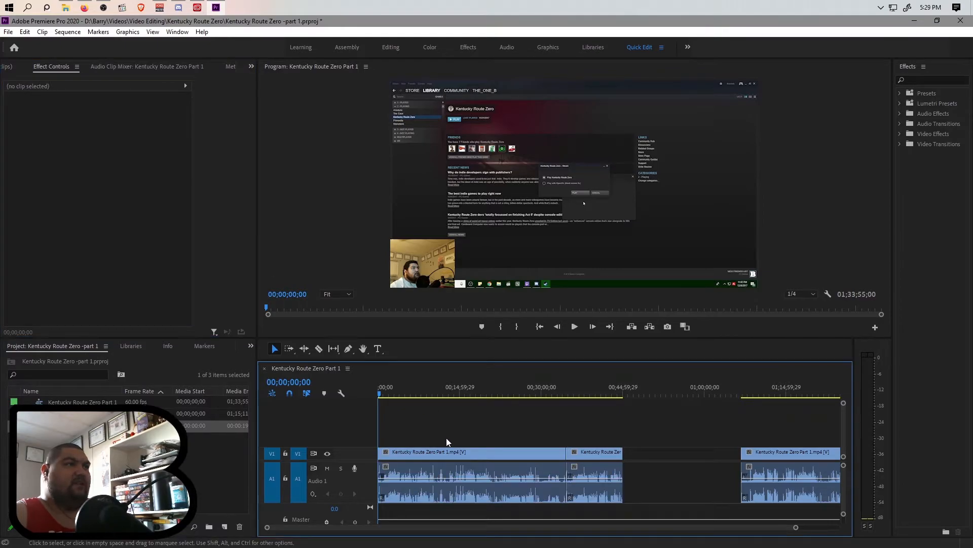
pyautogui.click(458, 466)
pyautogui.click(109, 245)
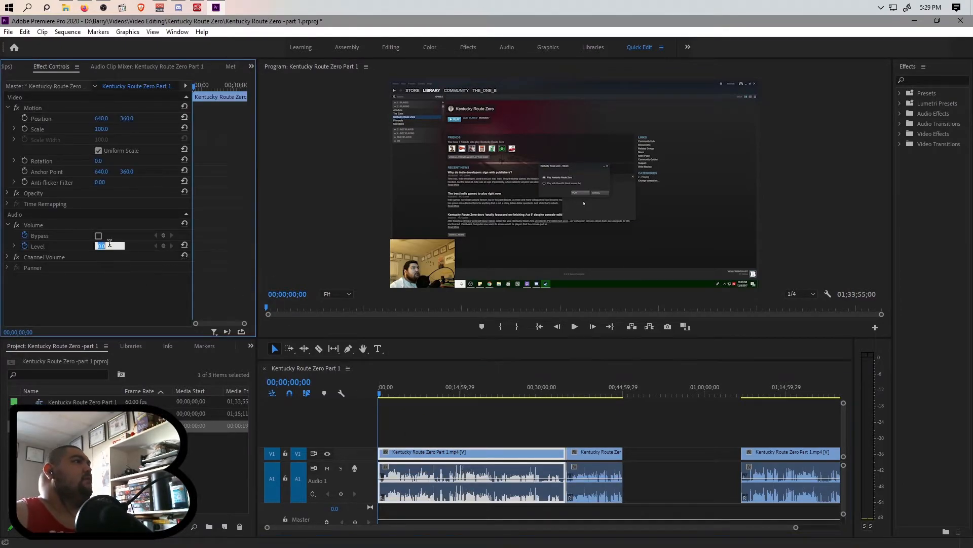
pyautogui.write('15')
pyautogui.press('Return')
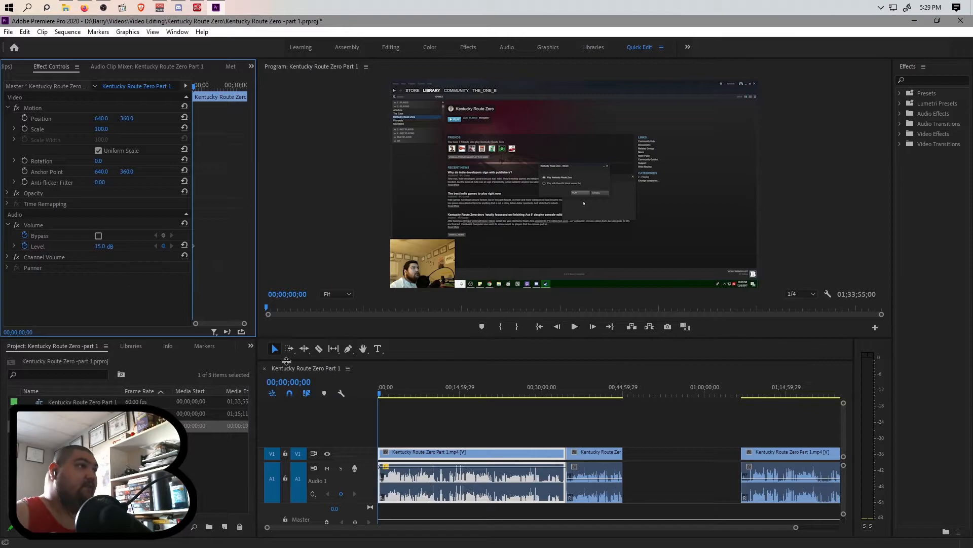
# Play the first gameplay segment from its start to check the boosted volume.
pyautogui.click(381, 443)
pyautogui.press('space')
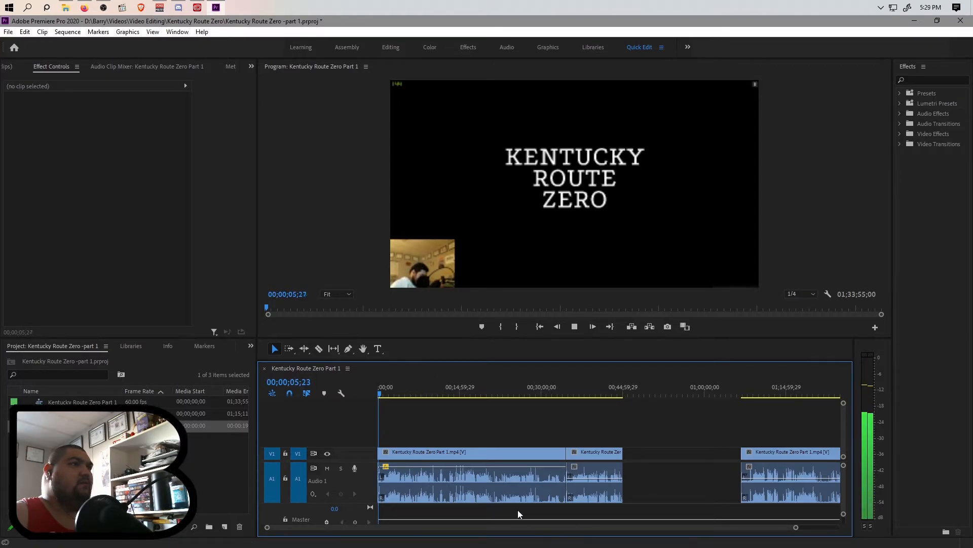
pyautogui.moveTo(795, 527); pyautogui.dragTo(726, 537)
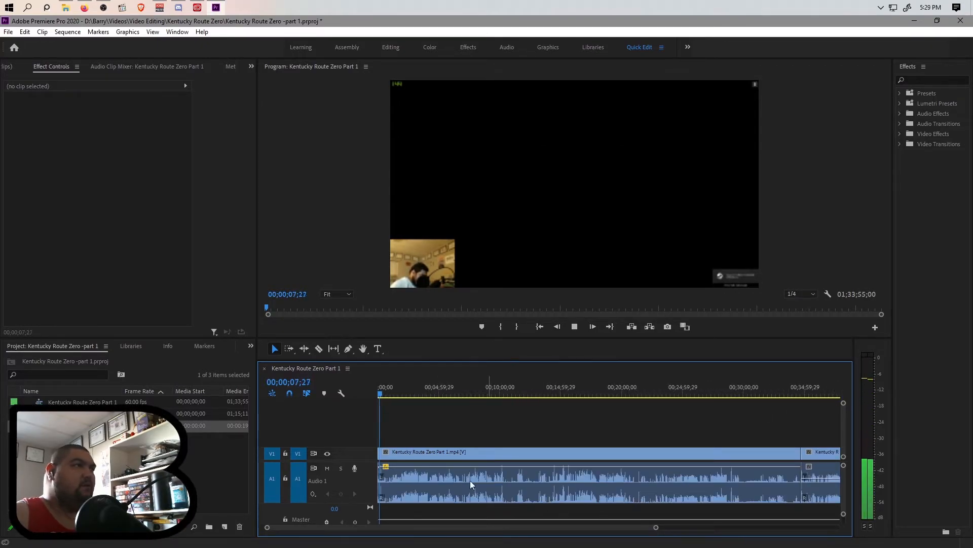
pyautogui.click(379, 394)
pyautogui.moveTo(381, 394); pyautogui.dragTo(381, 394)
# Listen to the loud passage around 00;00;14 in detail and stop playback at 00;00;14;16.
pyautogui.moveTo(656, 528); pyautogui.dragTo(540, 531)
pyautogui.click(403, 393)
pyautogui.press('space')
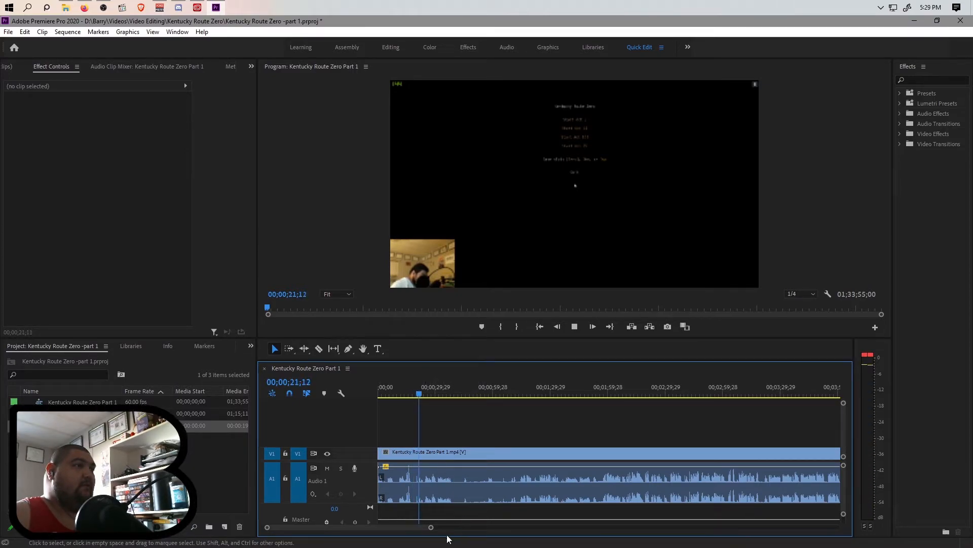
pyautogui.moveTo(422, 394); pyautogui.dragTo(402, 398)
pyautogui.press('space')
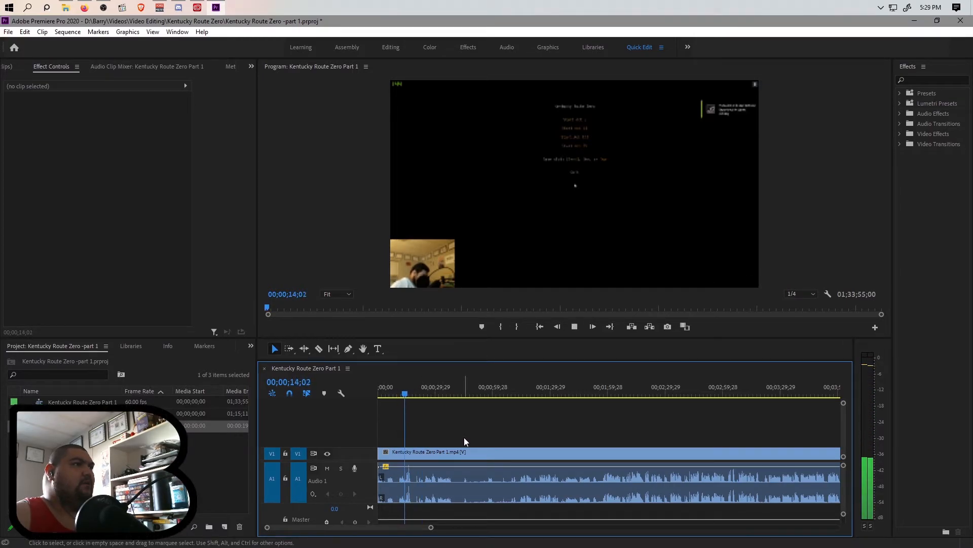
pyautogui.press('space')
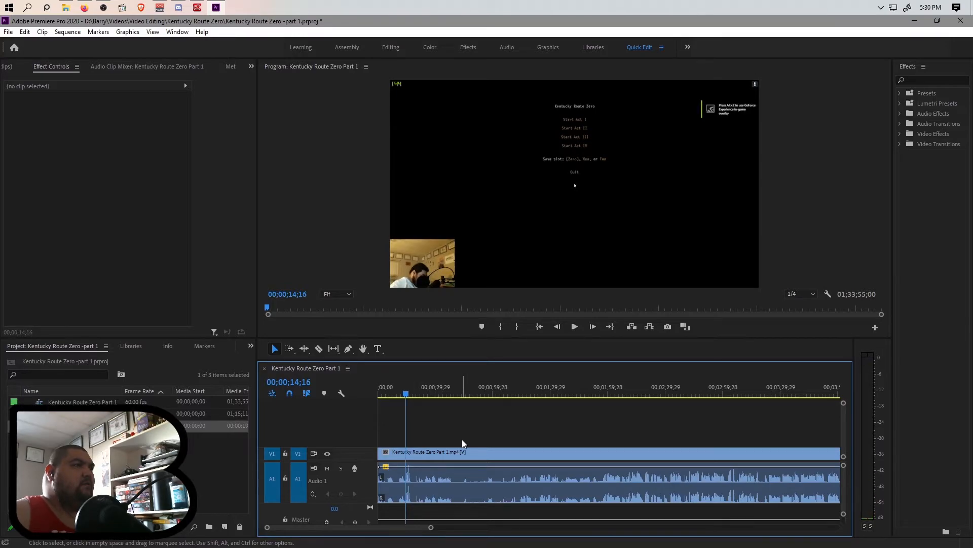
# Place the YouTube_Endscreen_v1.mp4 clip from the project directly at the end of the second gameplay segment.
pyautogui.click(429, 483)
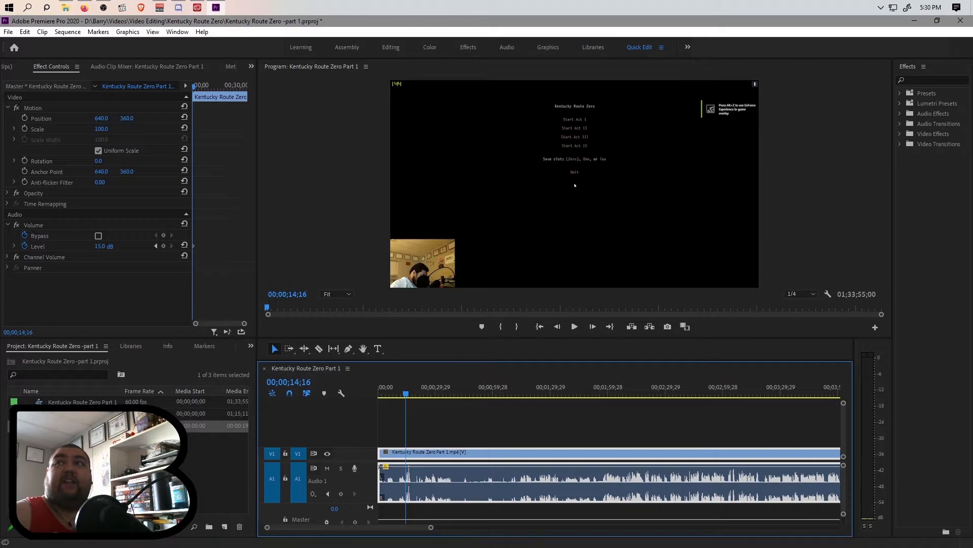
pyautogui.moveTo(431, 528); pyautogui.dragTo(856, 543)
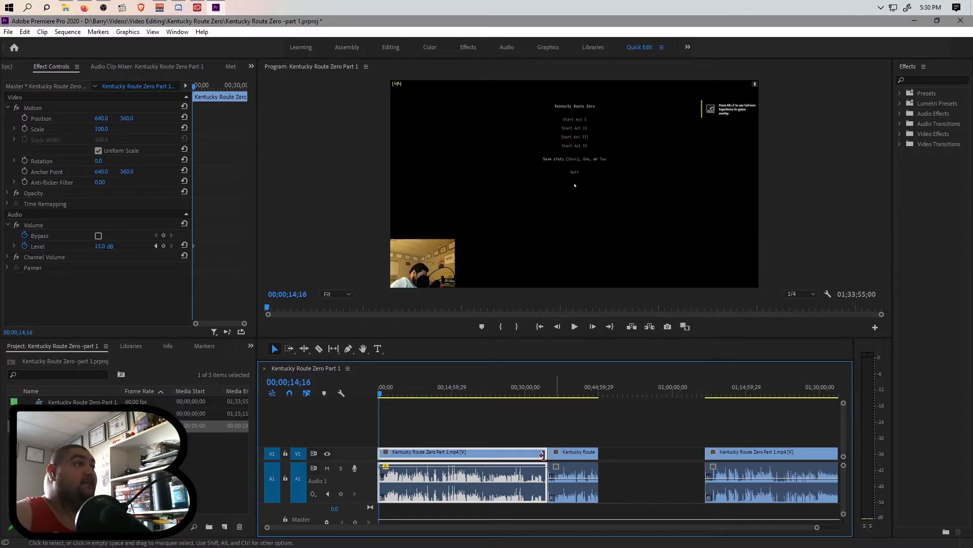
pyautogui.click(442, 437)
pyautogui.press('Home')
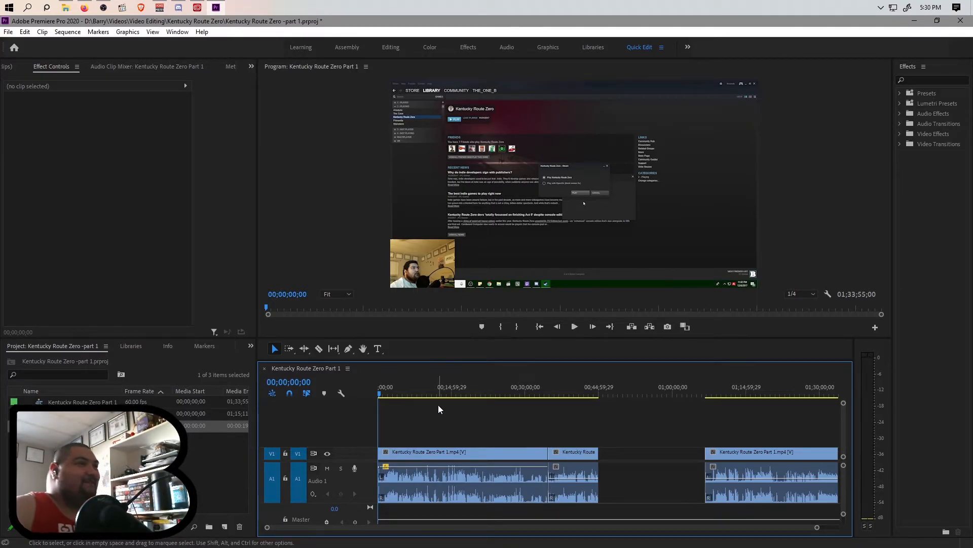
pyautogui.click(597, 394)
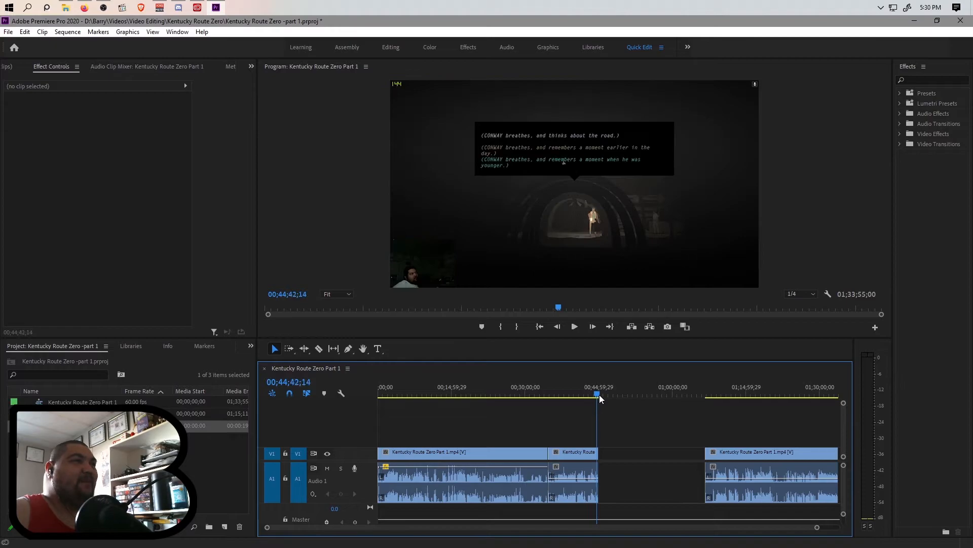
pyautogui.click(599, 394)
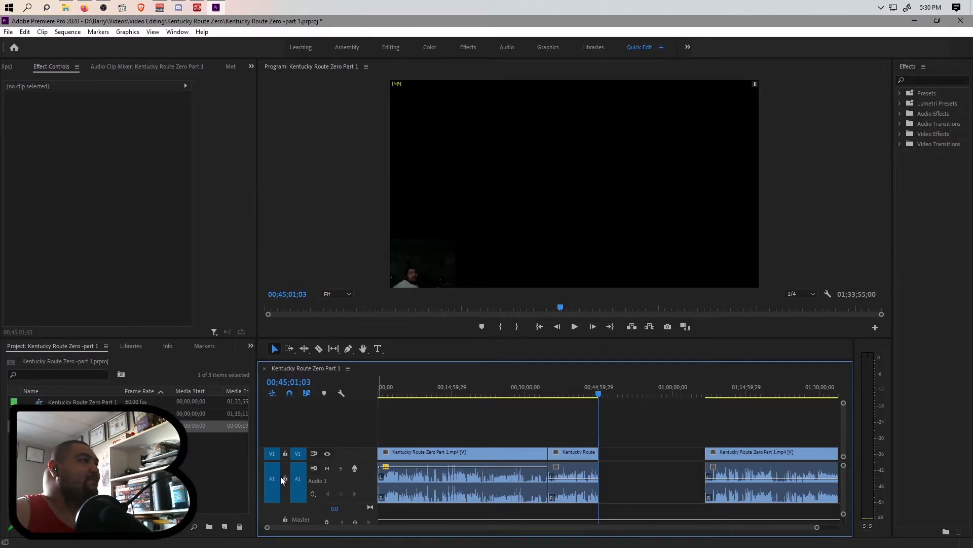
pyautogui.moveTo(76, 425); pyautogui.dragTo(606, 482)
# Set the volume level of the second gameplay segment and of the end screen clip following it to 15 dB.
pyautogui.click(109, 246)
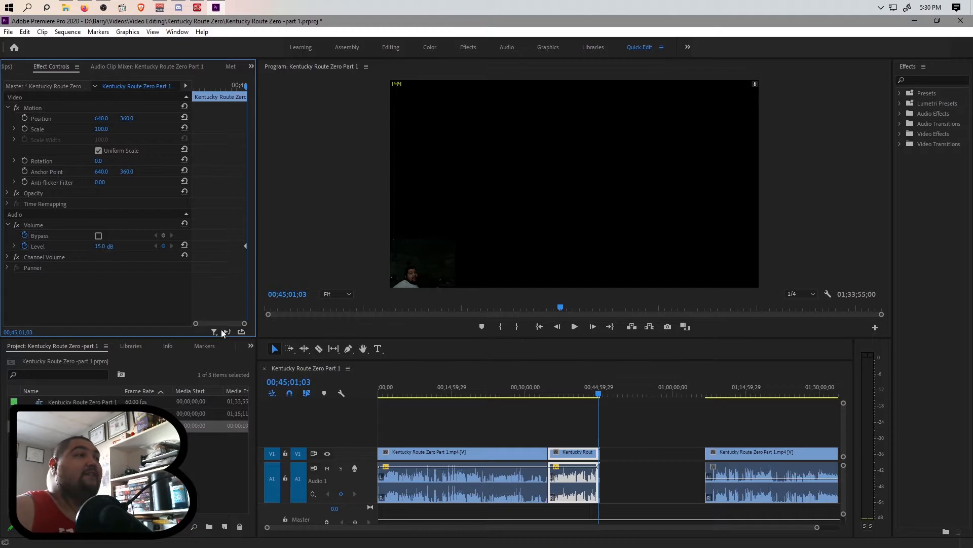
pyautogui.click(646, 458)
pyautogui.moveTo(818, 530); pyautogui.dragTo(634, 526)
pyautogui.click(636, 482)
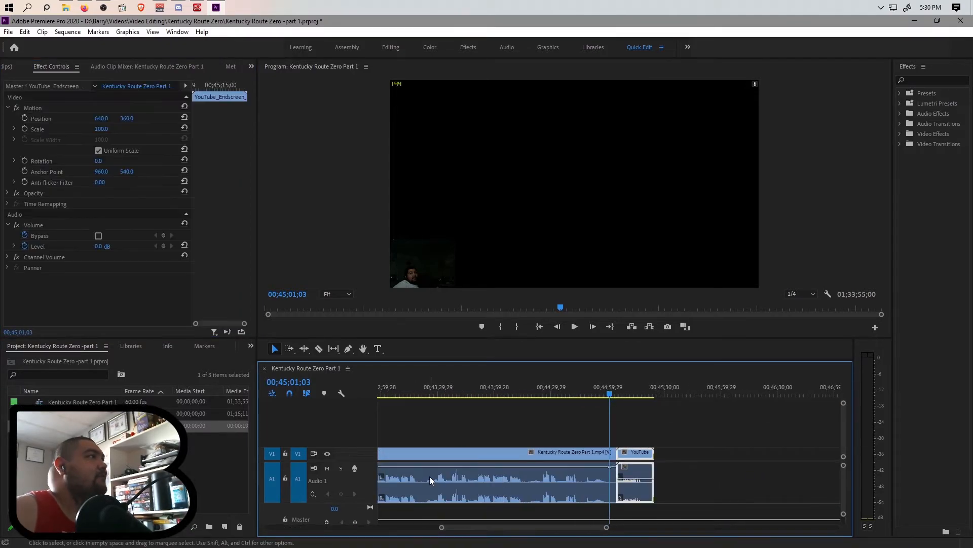
pyautogui.click(109, 246)
pyautogui.write('15')
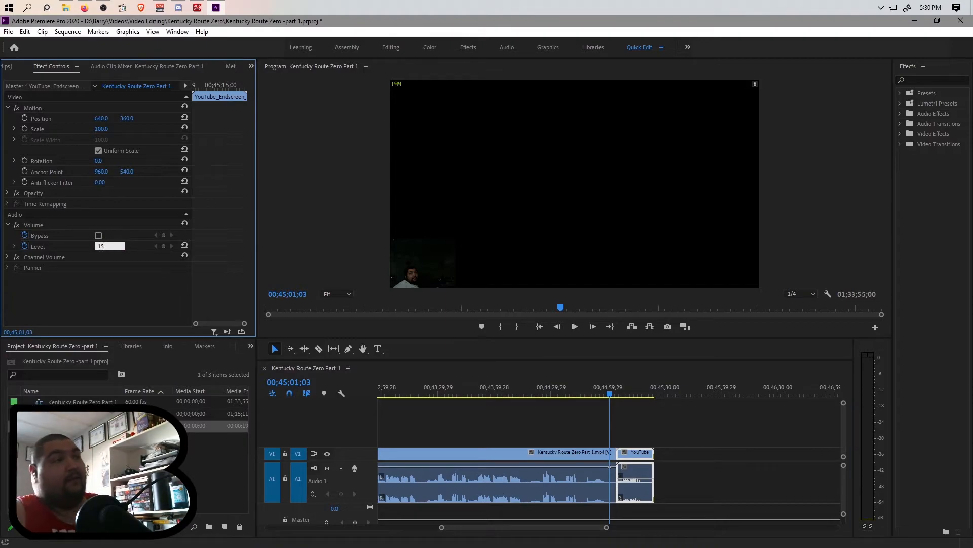
pyautogui.moveTo(608, 528)
pyautogui.mouseDown()
pyautogui.moveTo(637, 530)
pyautogui.moveTo(582, 535)
pyautogui.moveTo(630, 533)
pyautogui.moveTo(606, 530)
pyautogui.mouseUp()
# Fit the end screen clip to the sequence's frame size and check how its beginning looks.
pyautogui.click(629, 392)
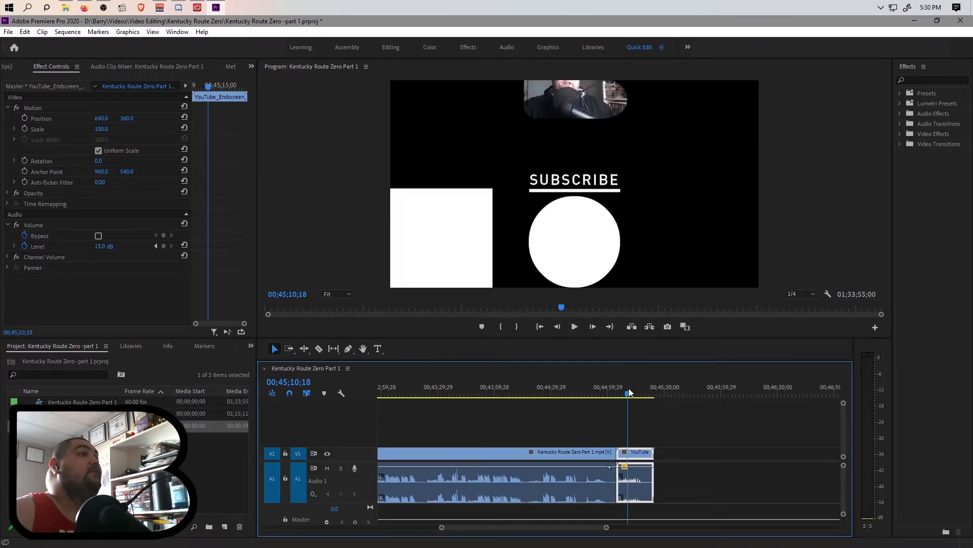
pyautogui.rightClick(639, 469)
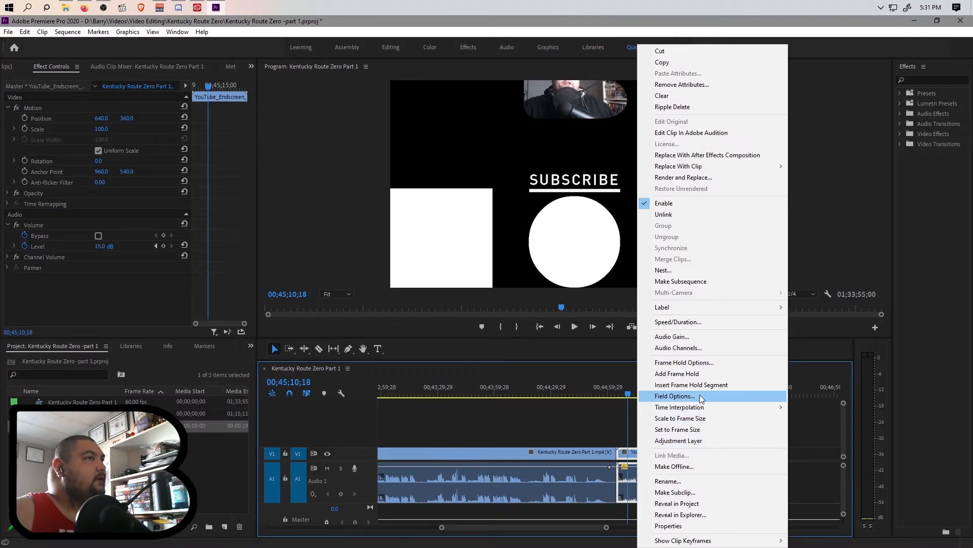
pyautogui.click(706, 430)
pyautogui.click(623, 394)
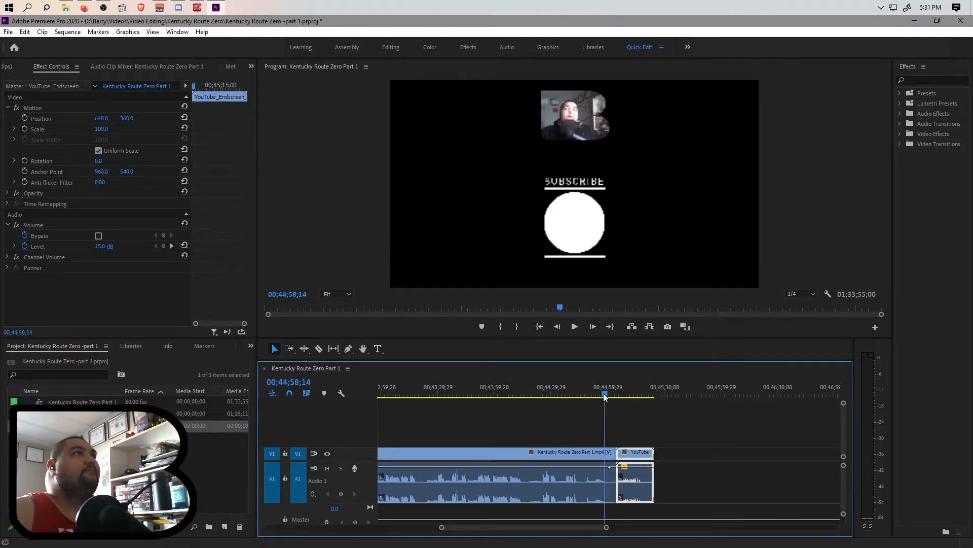
# Copy the end screen clip and paste it behind the third gameplay segment, butted directly against that segment's end.
pyautogui.moveTo(606, 528); pyautogui.dragTo(852, 531)
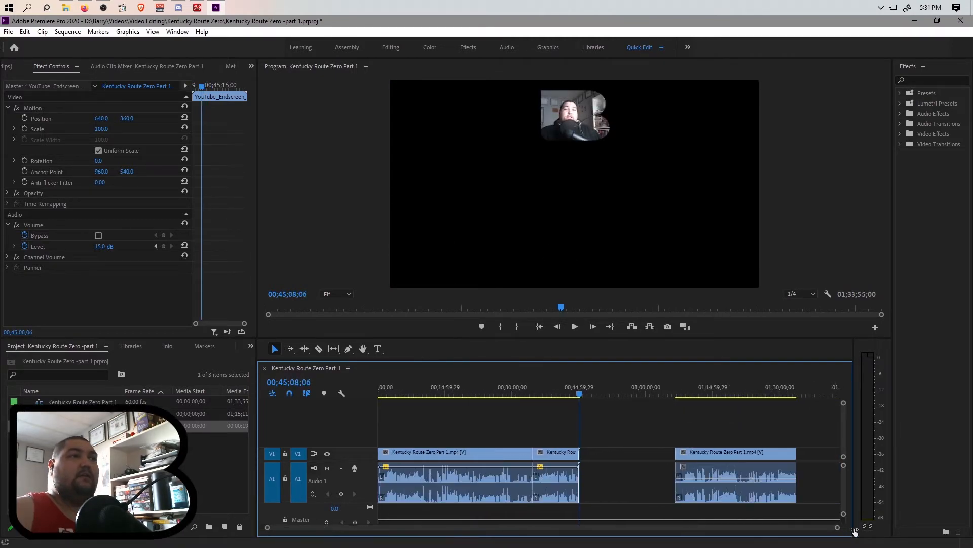
pyautogui.click(768, 495)
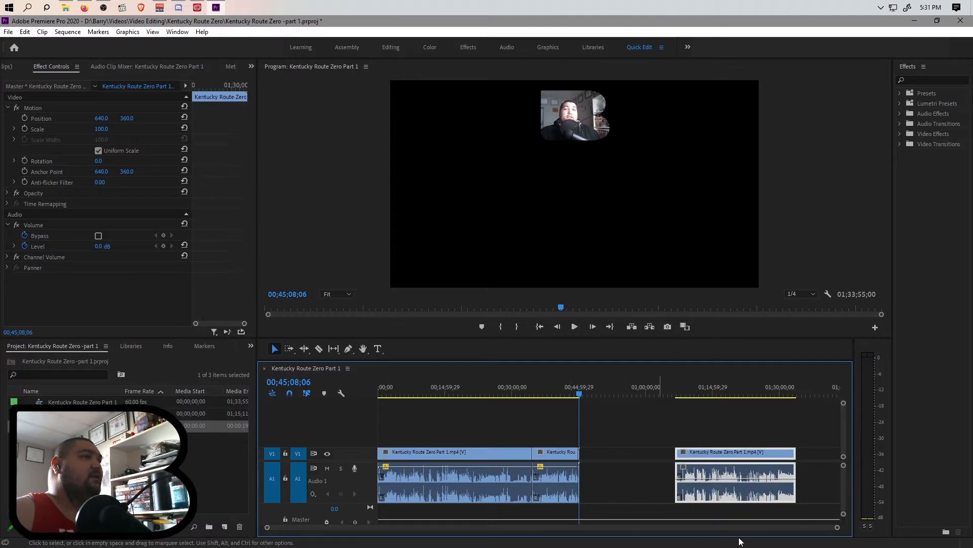
pyautogui.moveTo(839, 529); pyautogui.dragTo(703, 532)
pyautogui.click(612, 482)
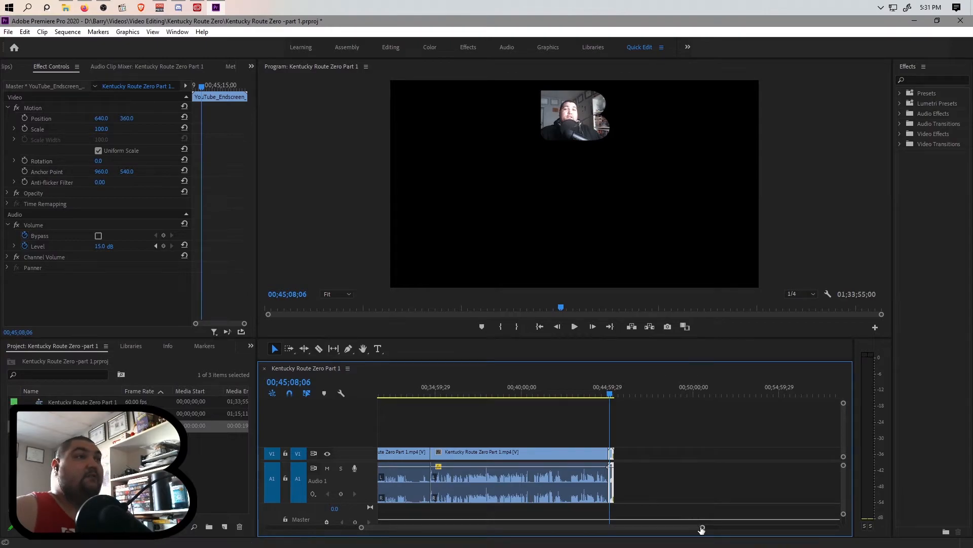
pyautogui.press('\\')
pyautogui.click(795, 395)
pyautogui.moveTo(796, 397); pyautogui.dragTo(797, 395)
pyautogui.moveTo(837, 527); pyautogui.dragTo(633, 526)
pyautogui.click(654, 394)
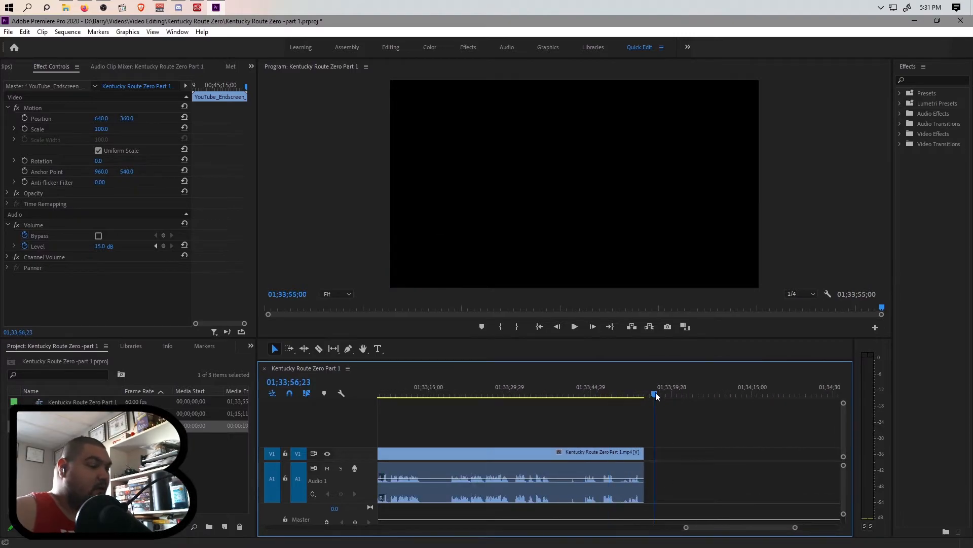
pyautogui.press(',')
pyautogui.moveTo(699, 450); pyautogui.dragTo(689, 450)
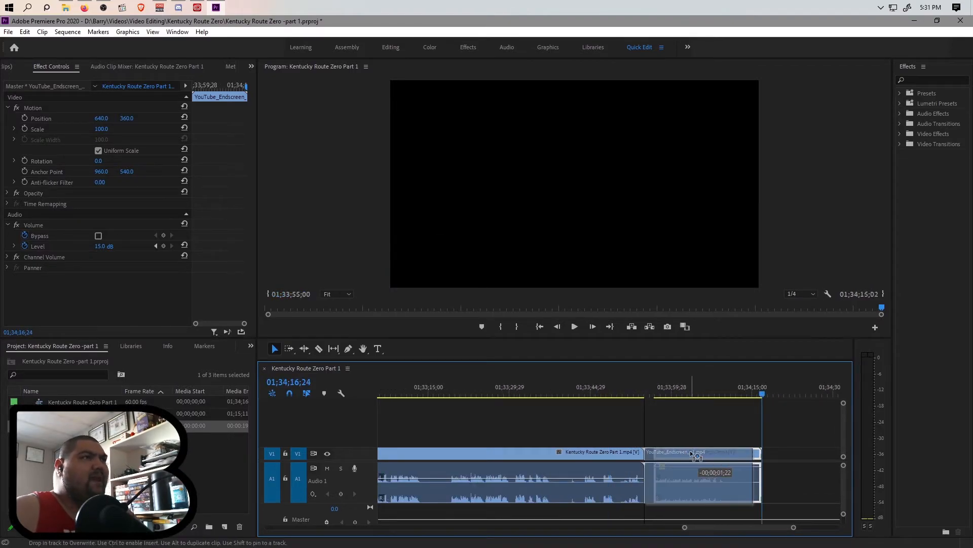
# Set the third gameplay segment's volume level to 15 dB at 01;33;54;26.
pyautogui.click(655, 394)
pyautogui.moveTo(654, 395); pyautogui.dragTo(644, 395)
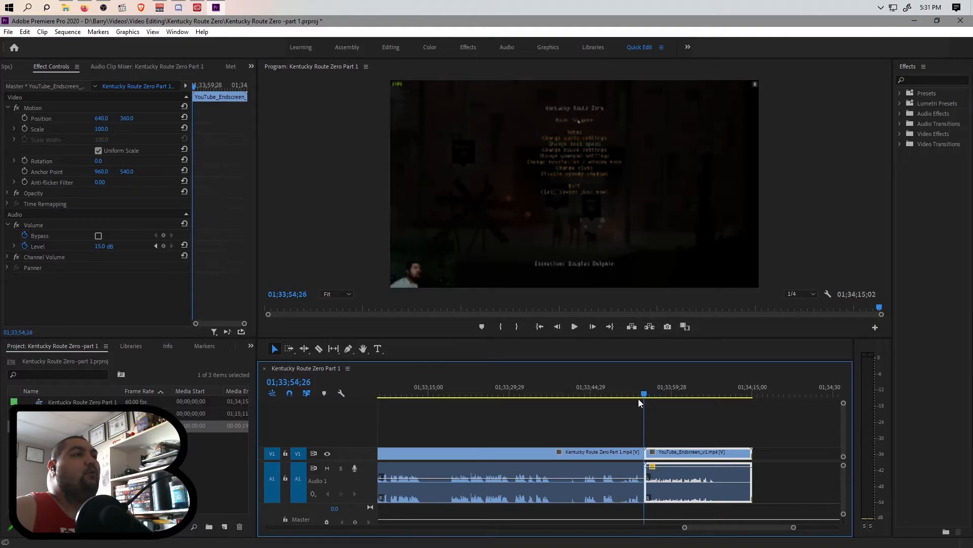
pyautogui.click(591, 470)
pyautogui.click(108, 245)
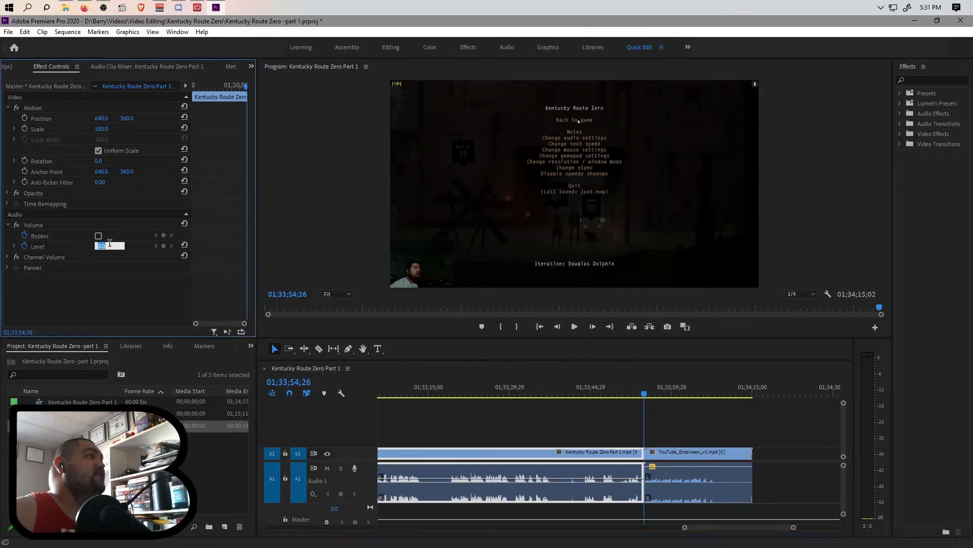
pyautogui.write('15')
pyautogui.press('Return')
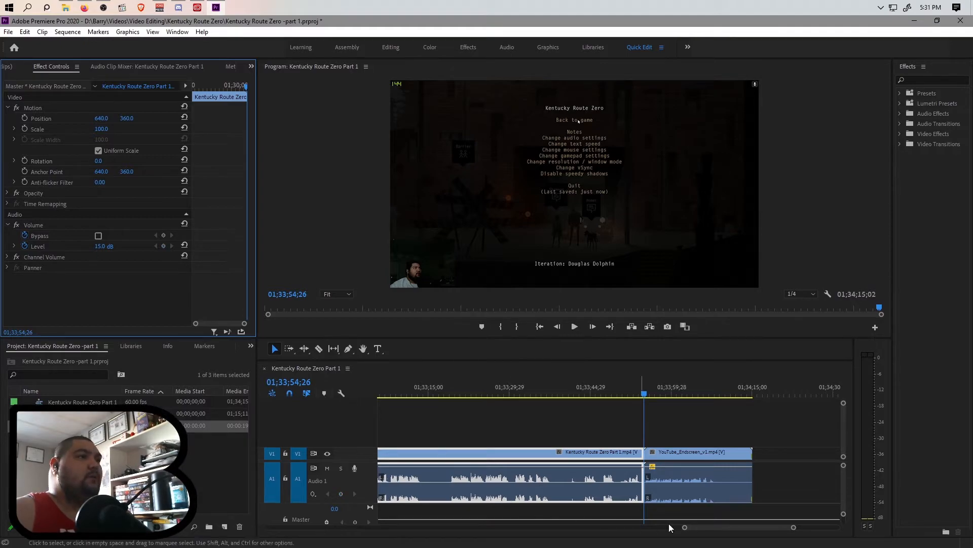
# Turn off keyframing of the third gameplay segment's volume level.
pyautogui.moveTo(684, 527); pyautogui.dragTo(430, 544)
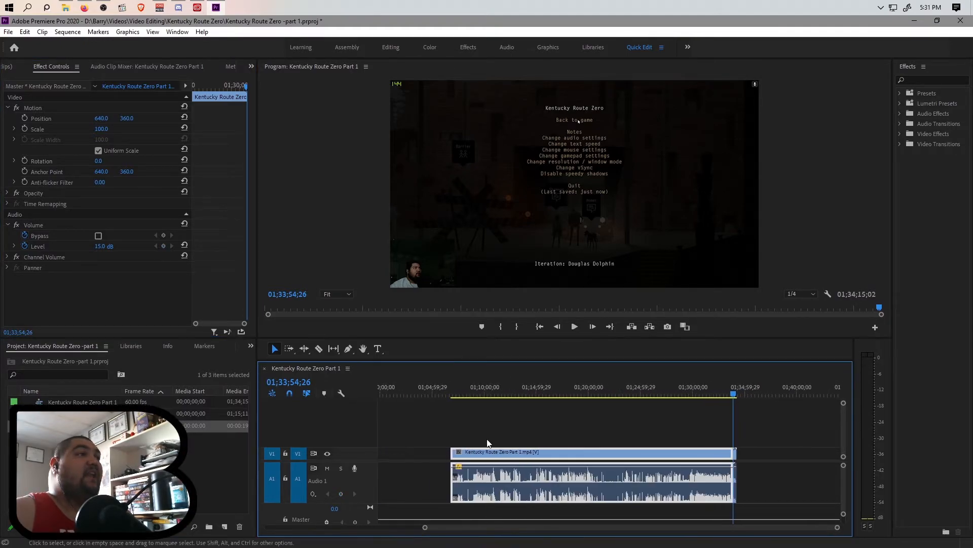
pyautogui.click(445, 390)
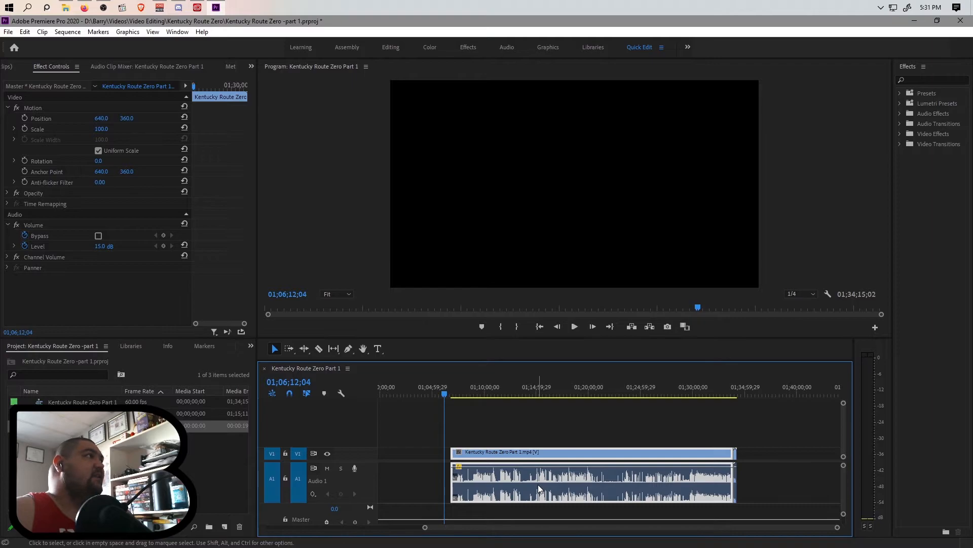
pyautogui.click(25, 242)
pyautogui.click(428, 453)
pyautogui.click(489, 477)
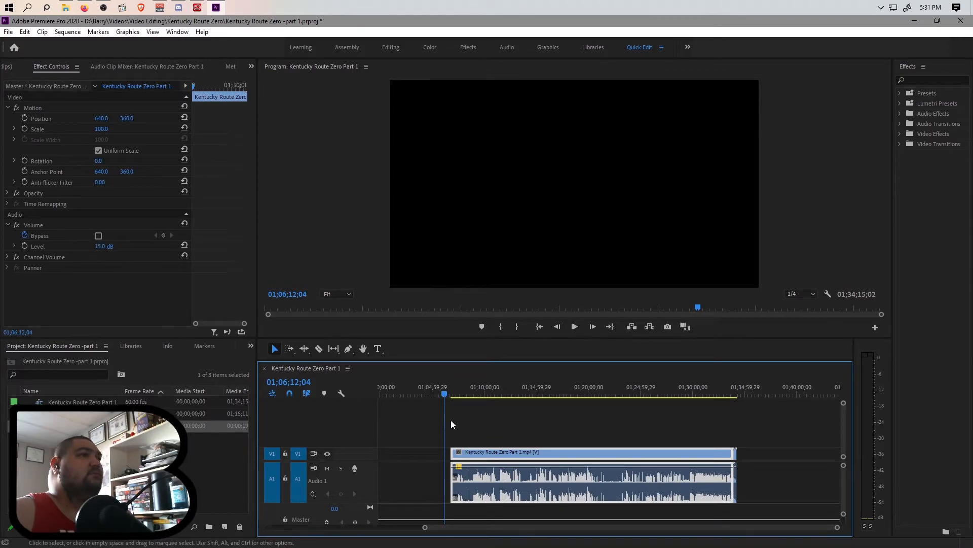
# Bring the whole sequence into view, save the project, and open the export settings, cancelling them without exporting.
pyautogui.moveTo(445, 397); pyautogui.dragTo(757, 406)
pyautogui.moveTo(425, 527); pyautogui.dragTo(237, 543)
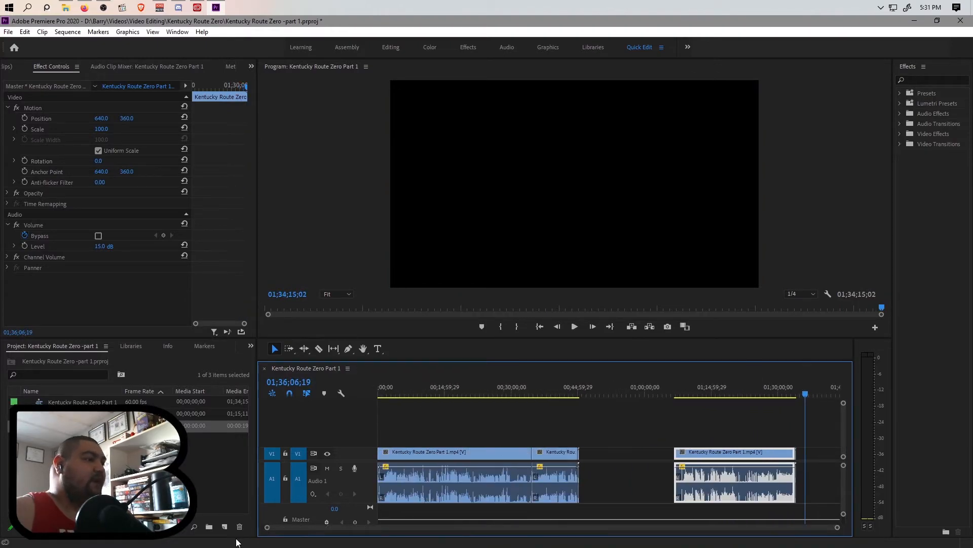
pyautogui.hotkey('ctrl', 's')
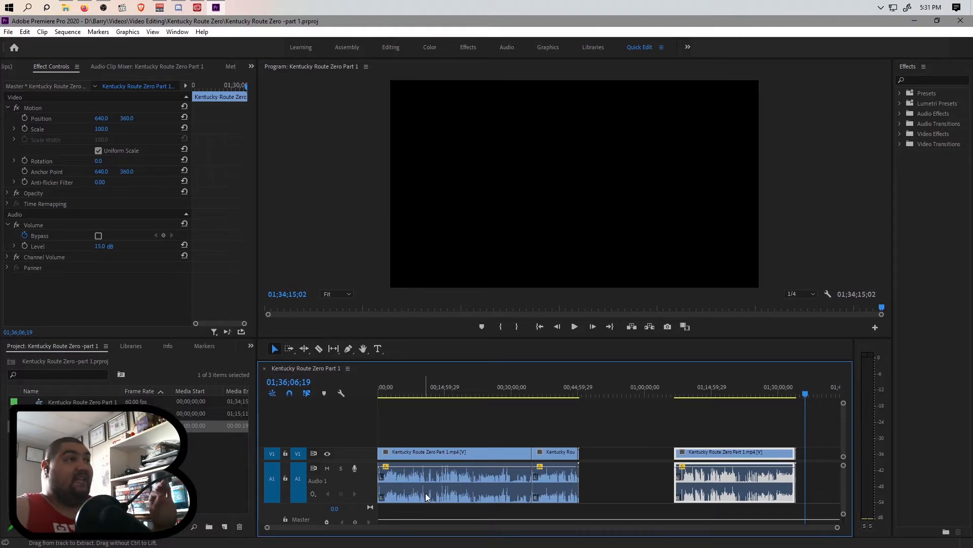
pyautogui.hotkey('ctrl', 'm')
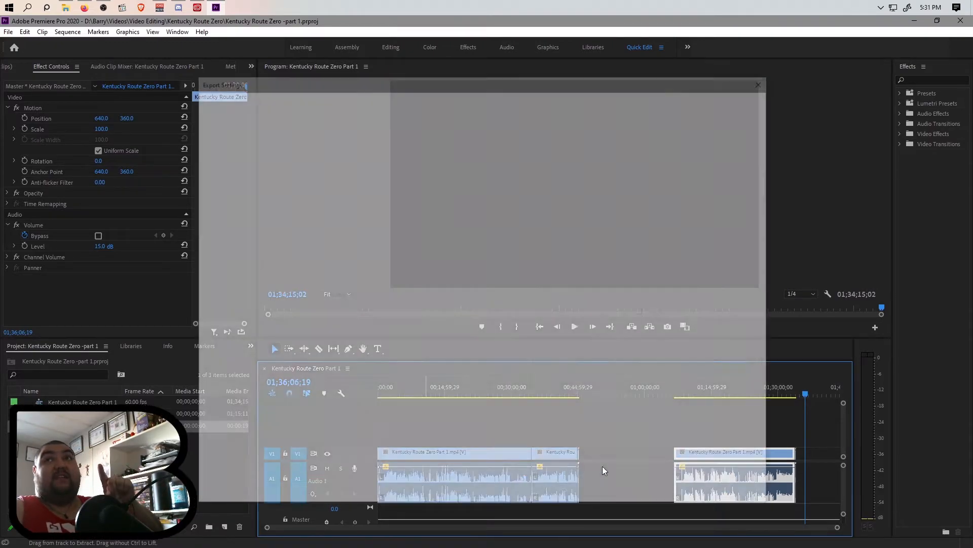
pyautogui.click(720, 493)
# Mark the first video's range from 00;00;00;00 to 00;45;24;24 at its end screen's end, and save the project.
pyautogui.moveTo(404, 393); pyautogui.dragTo(354, 402)
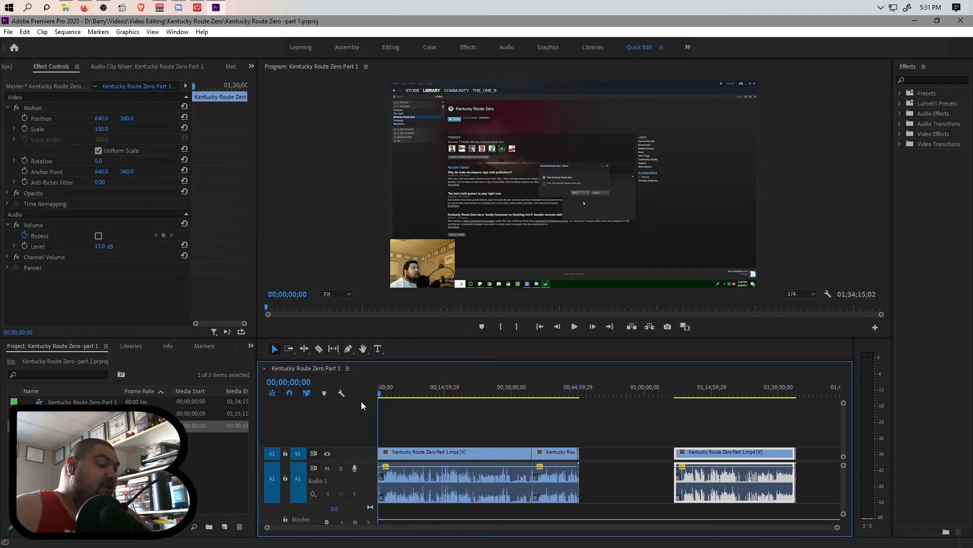
pyautogui.click(579, 394)
pyautogui.hotkey('ctrl', 'a')
pyautogui.moveTo(837, 527); pyautogui.dragTo(529, 527)
pyautogui.click(643, 395)
pyautogui.click(674, 393)
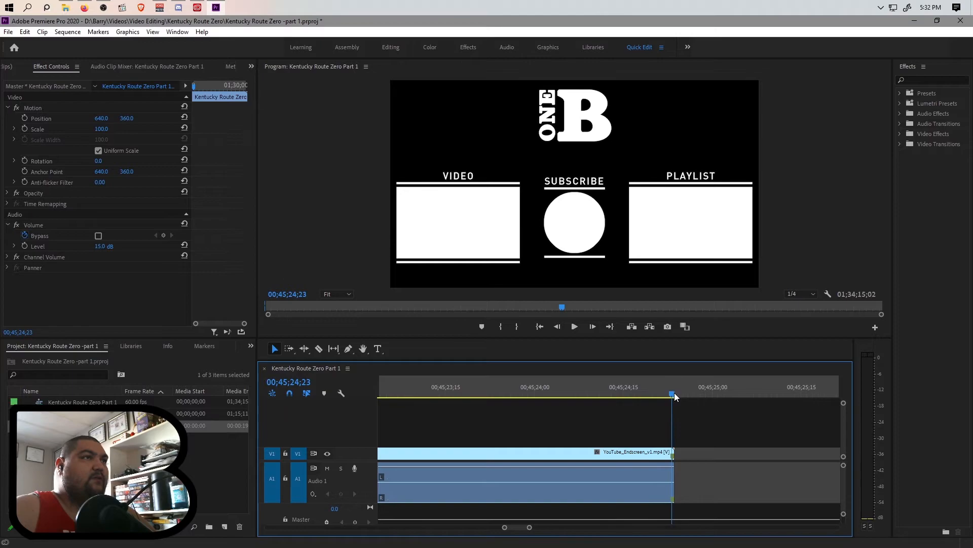
pyautogui.moveTo(505, 527); pyautogui.dragTo(510, 528)
pyautogui.moveTo(610, 396)
pyautogui.mouseDown()
pyautogui.moveTo(784, 394)
pyautogui.moveTo(607, 411)
pyautogui.mouseUp()
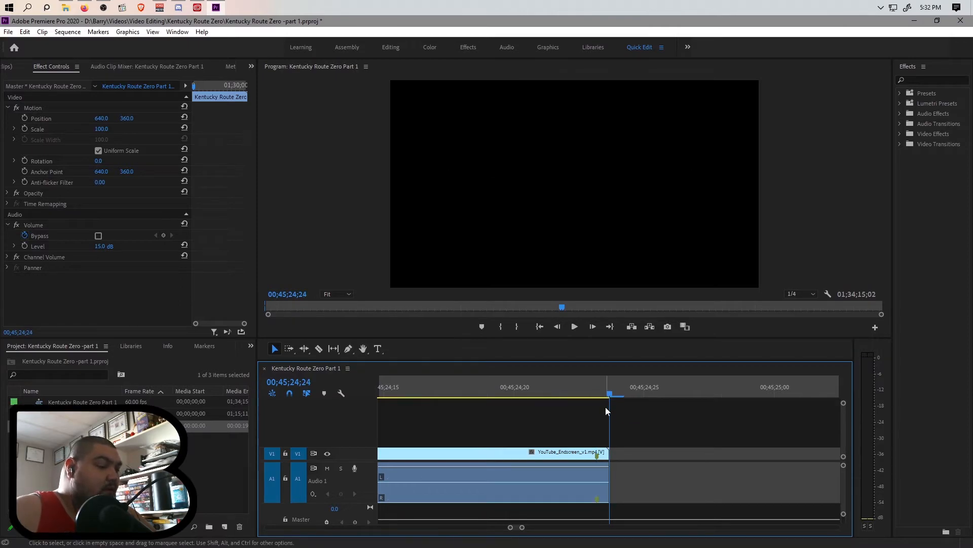
pyautogui.press('o')
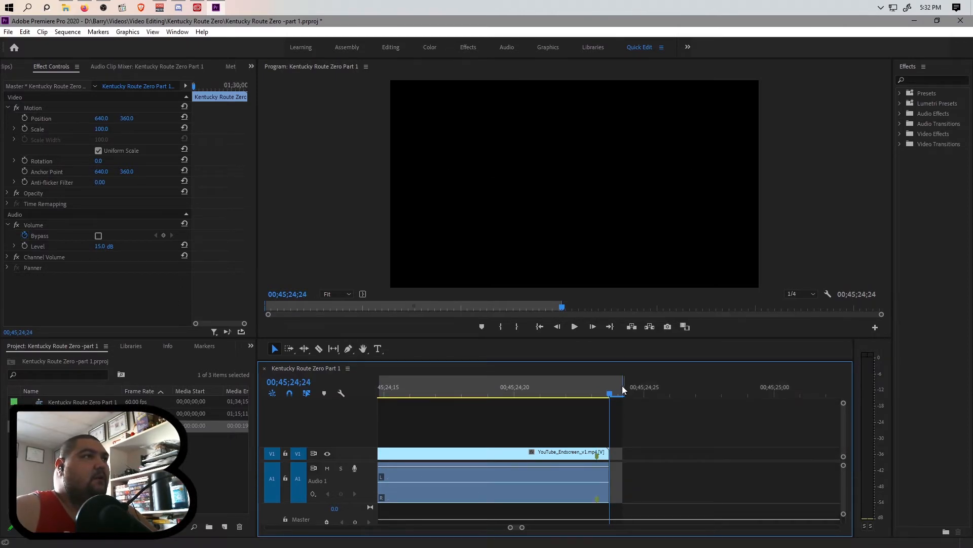
pyautogui.moveTo(522, 527); pyautogui.dragTo(706, 525)
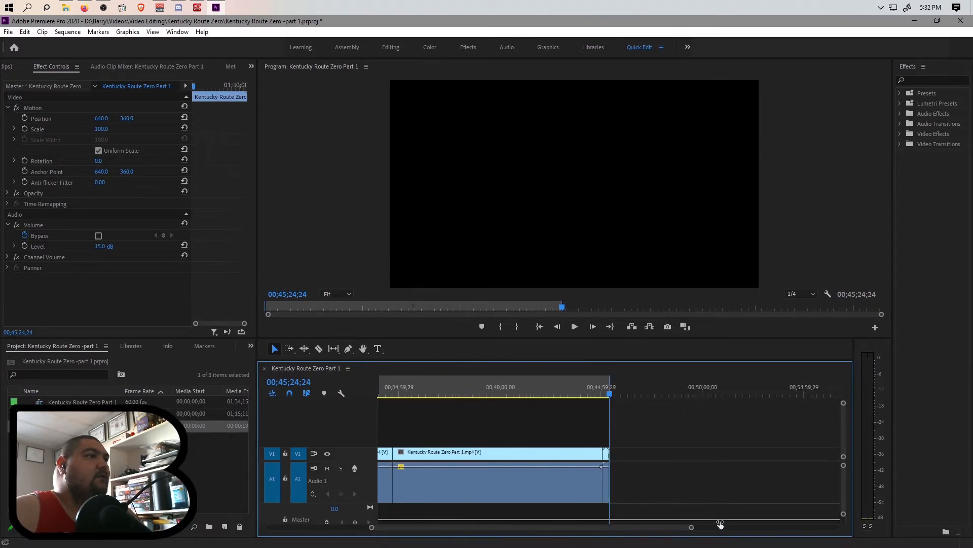
pyautogui.press('\\')
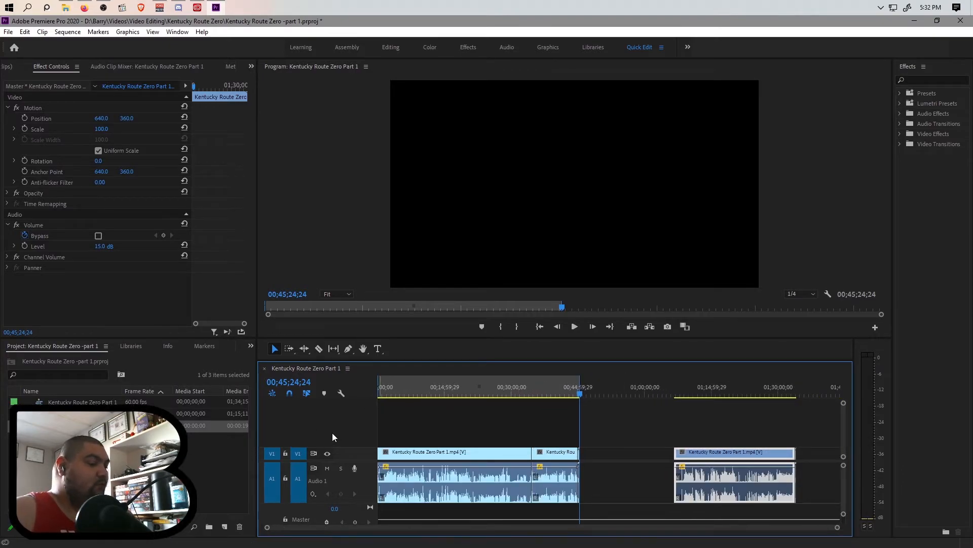
pyautogui.hotkey('ctrl', 's')
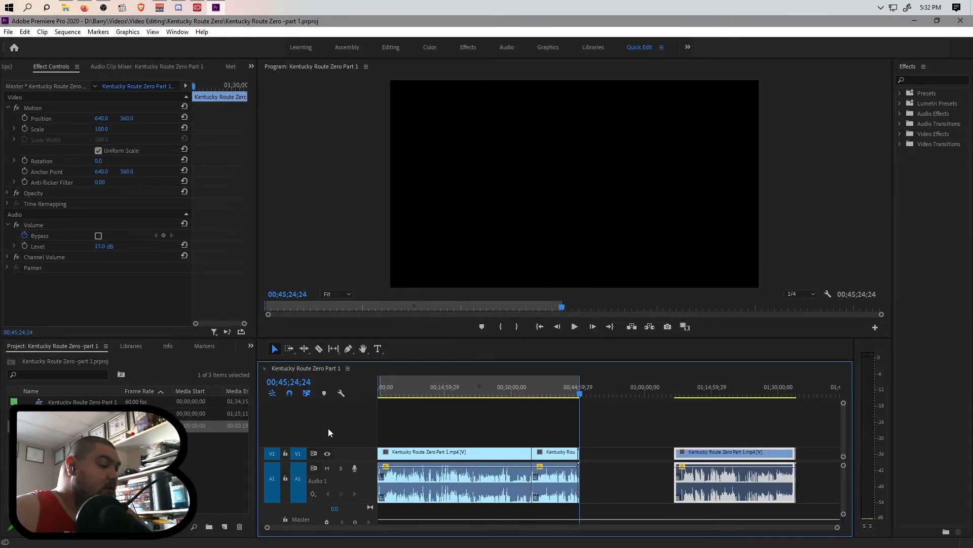
# Open the export settings for the marked range and choose the Kentucky Route Zero folder in Video Editing as output location.
pyautogui.hotkey('ctrl', 'm')
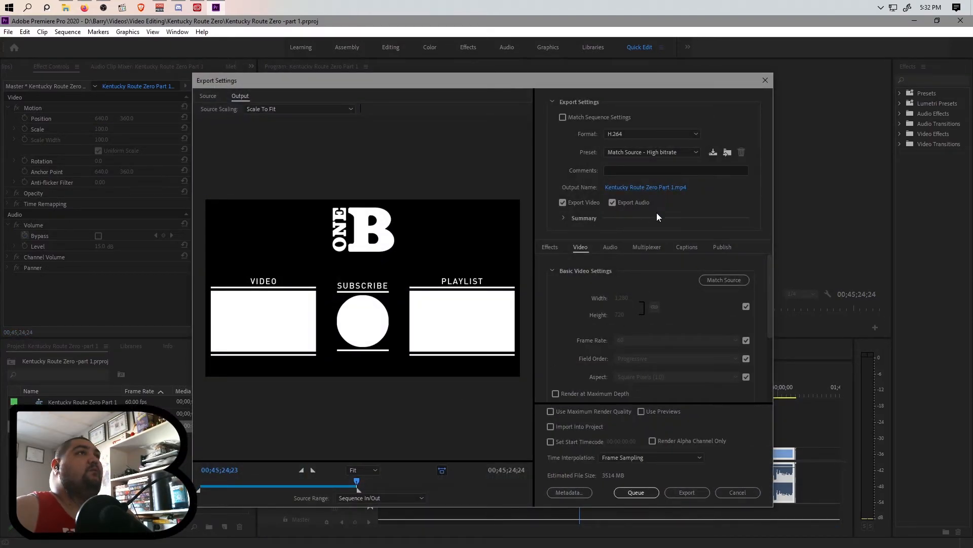
pyautogui.click(660, 187)
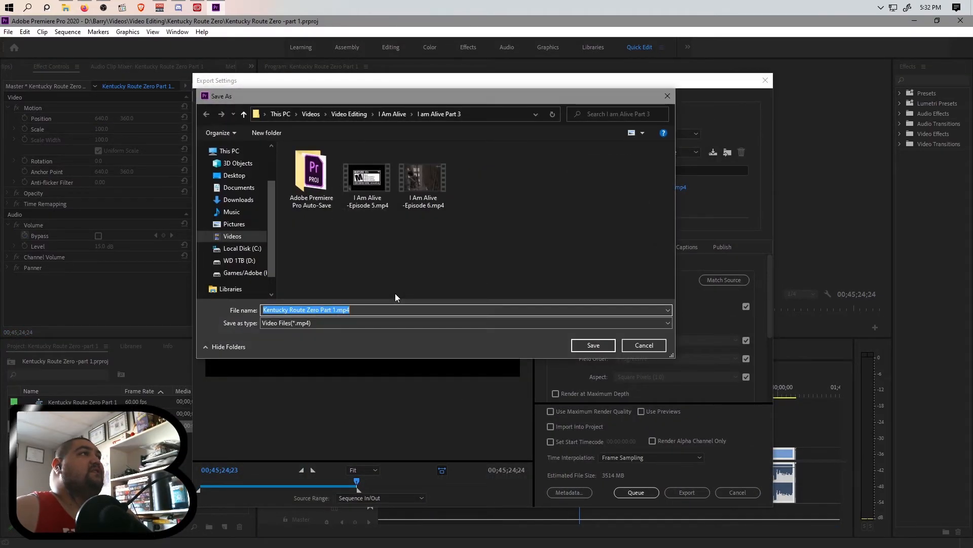
pyautogui.click(355, 114)
pyautogui.doubleClick(529, 172)
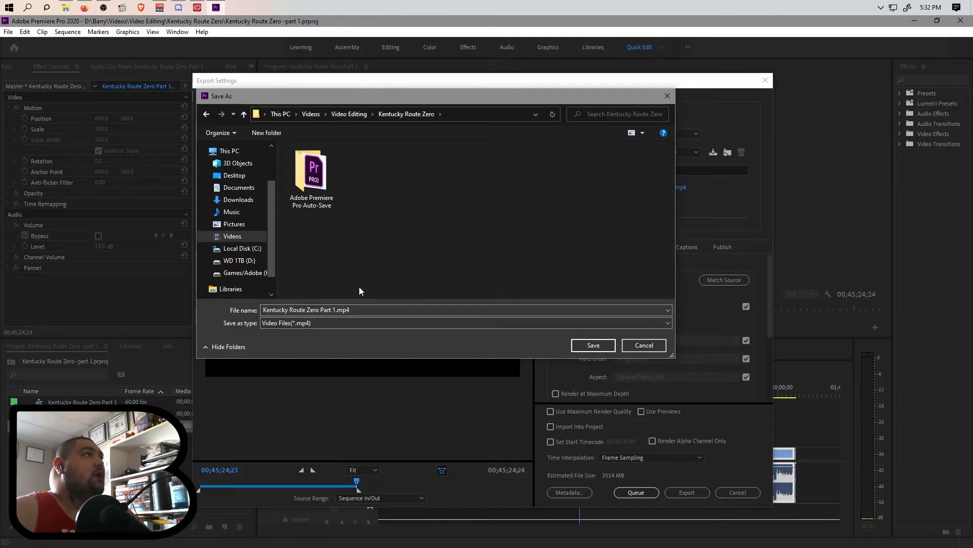
# Name the export file Kentucky Route Zero -Episode 1.mp4, replacing the Part 1 wording, and save the output name.
pyautogui.click(316, 309)
pyautogui.click(332, 310)
pyautogui.moveTo(332, 313); pyautogui.dragTo(322, 315)
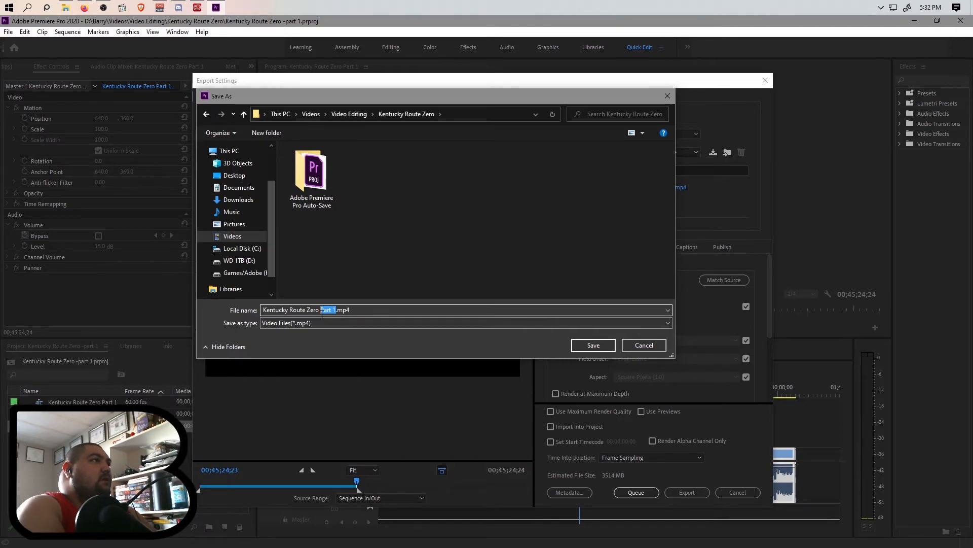
pyautogui.write('Episode')
pyautogui.press('BackSpace')
pyautogui.press('BackSpace')
pyautogui.press('BackSpace')
pyautogui.press('BackSpace')
pyautogui.press('BackSpace')
pyautogui.press('BackSpace')
pyautogui.press('BackSpace')
pyautogui.write('-Episode')
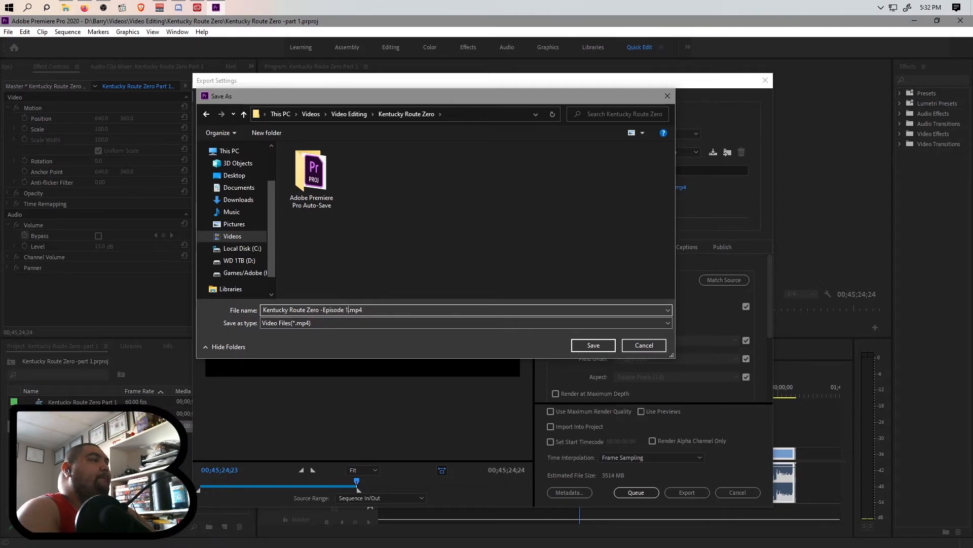
pyautogui.press('Return')
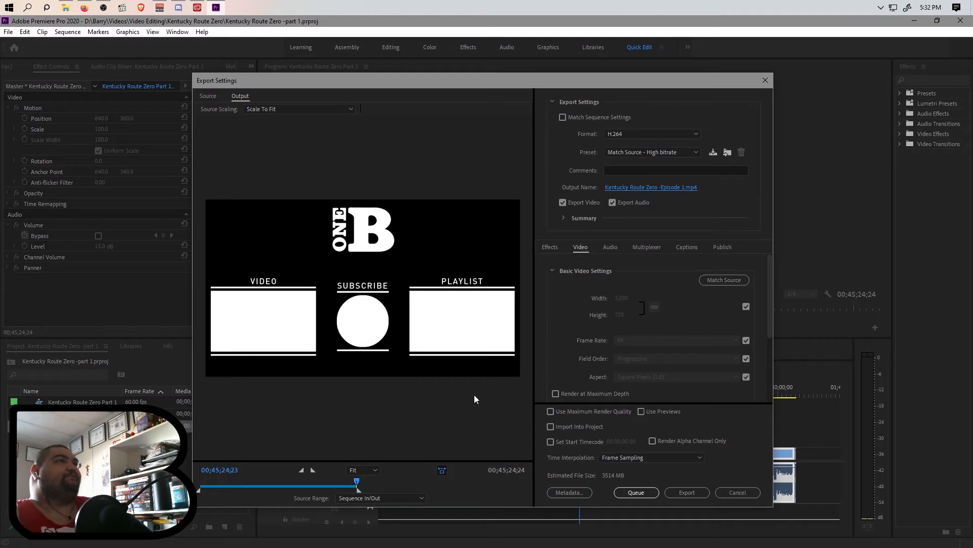
# Queue the Episode 1 export in Adobe Media Encoder, keeping the renderer at Mercury Playback Engine GPU Acceleration (CUDA).
pyautogui.click(671, 491)
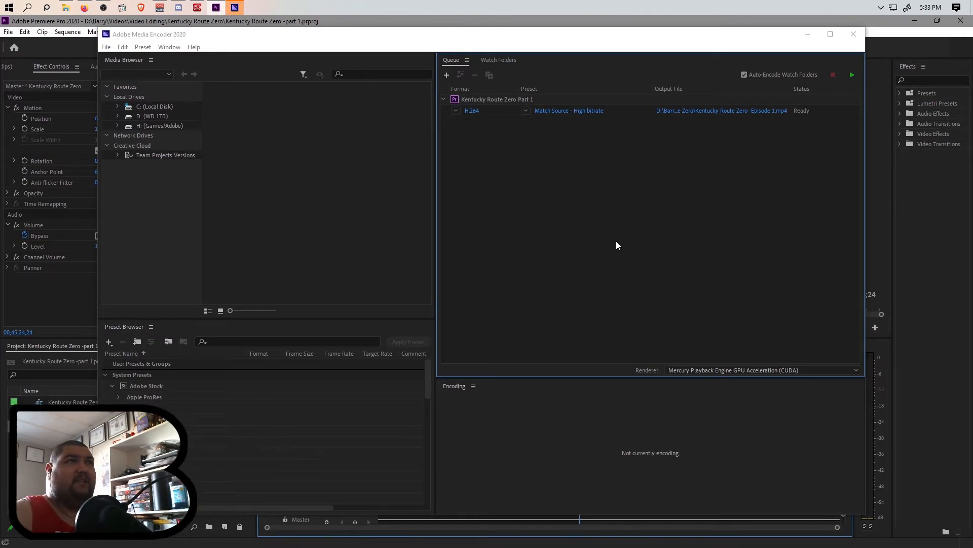
pyautogui.click(854, 372)
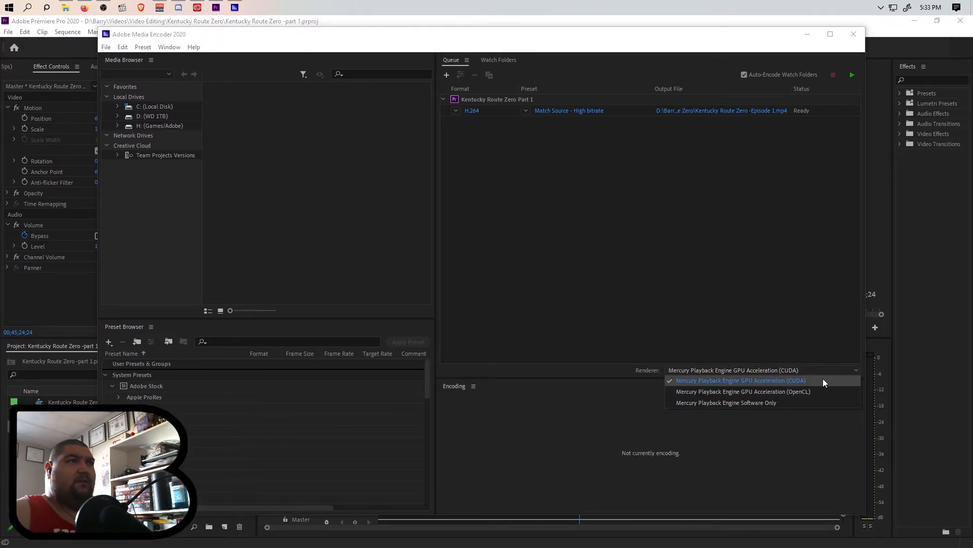
pyautogui.click(852, 374)
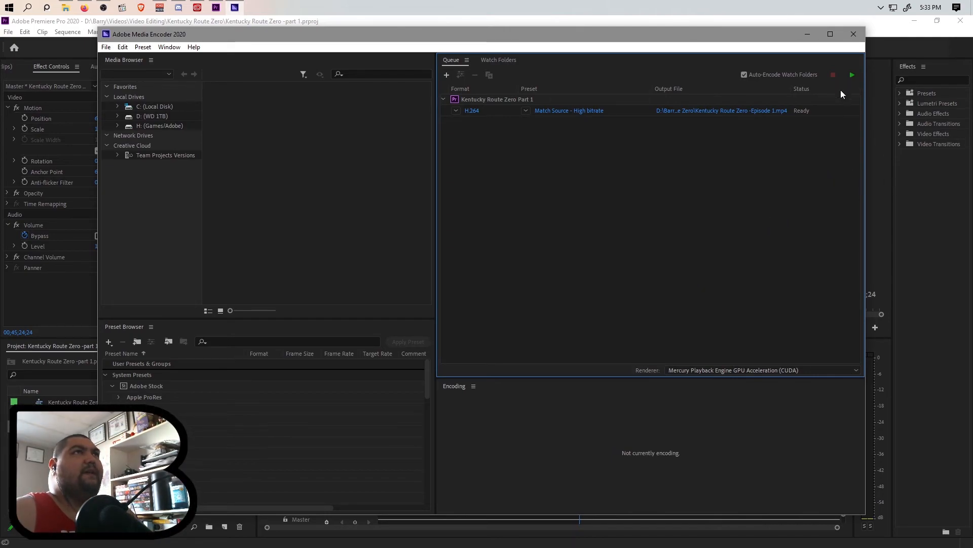
# Switch back to Premiere Pro and mark the second video's in point at the third gameplay segment's start, 01;06;46;10.
pyautogui.click(728, 20)
pyautogui.click(674, 389)
pyautogui.click(675, 393)
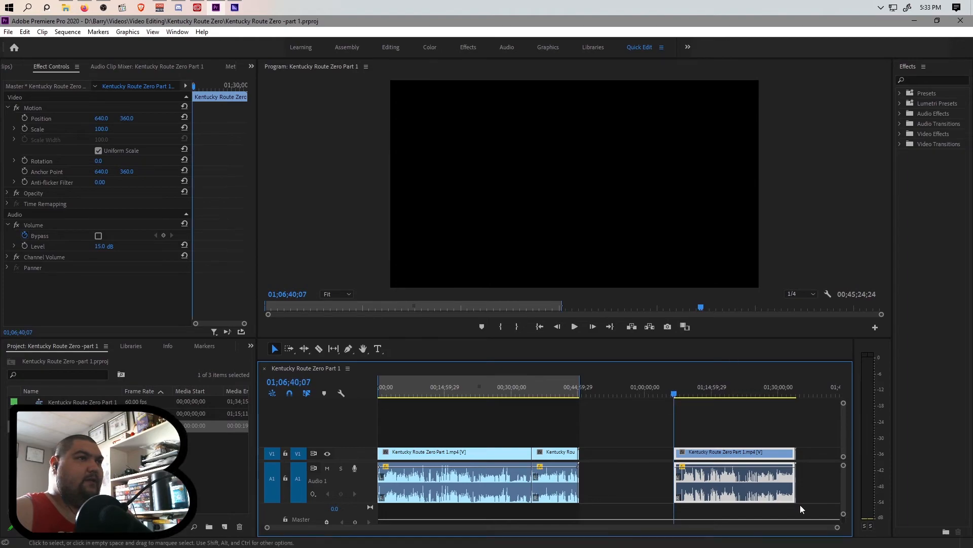
pyautogui.moveTo(837, 528); pyautogui.dragTo(667, 528)
pyautogui.click(656, 394)
pyautogui.click(655, 393)
pyautogui.moveTo(666, 527); pyautogui.dragTo(600, 532)
pyautogui.click(663, 394)
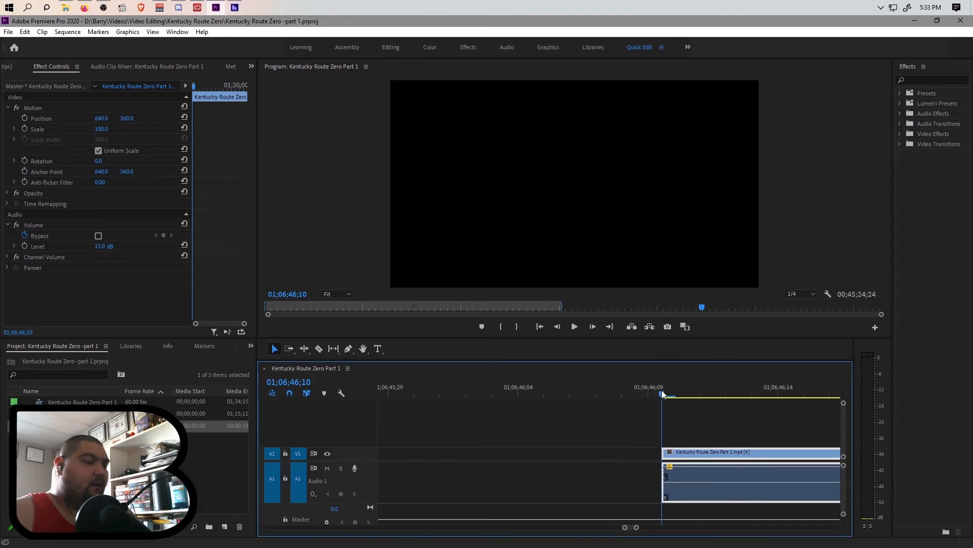
# Set the second video's out point to its end screen's end at 01;34;15;02, and save the project.
pyautogui.moveTo(648, 527); pyautogui.dragTo(829, 527)
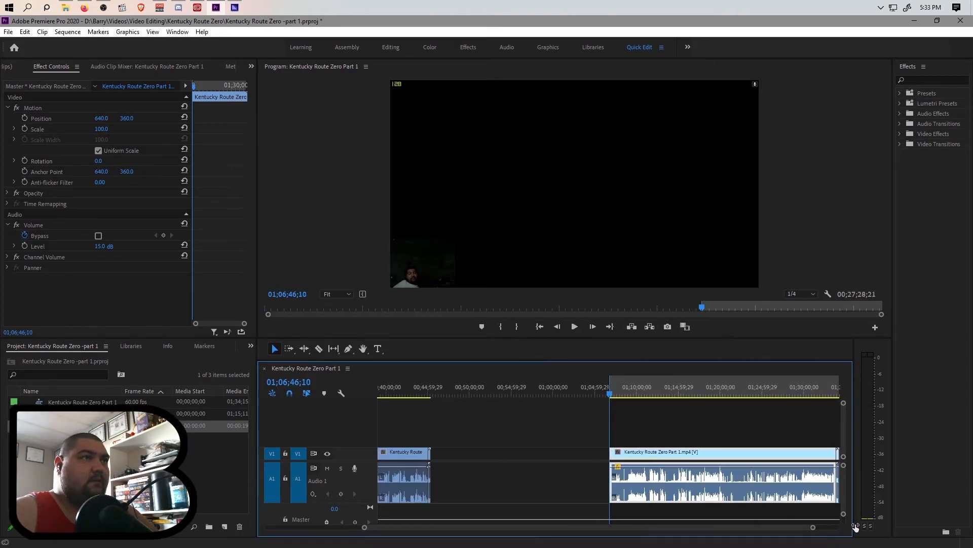
pyautogui.click(796, 393)
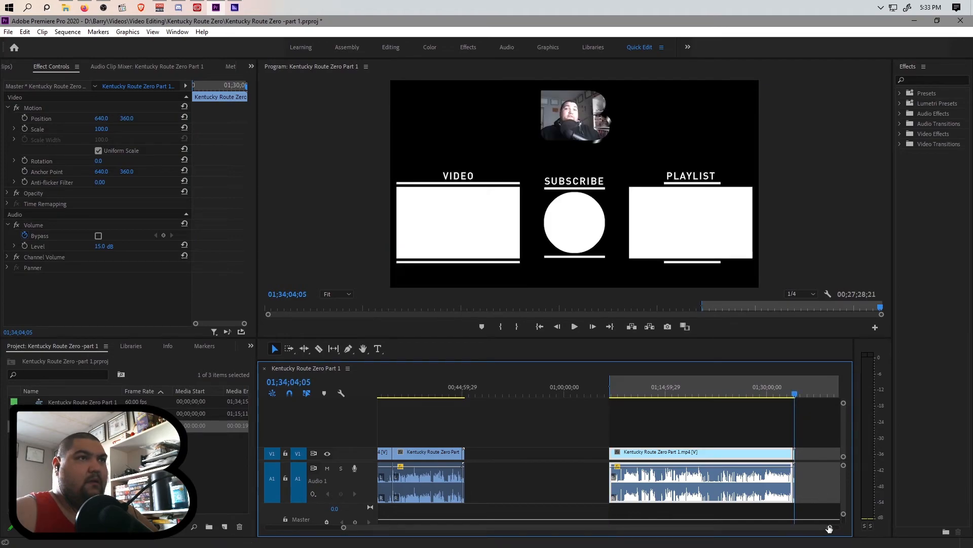
pyautogui.scroll(5, 679, 531)
pyautogui.scroll(5, 679, 531)
pyautogui.click(756, 391)
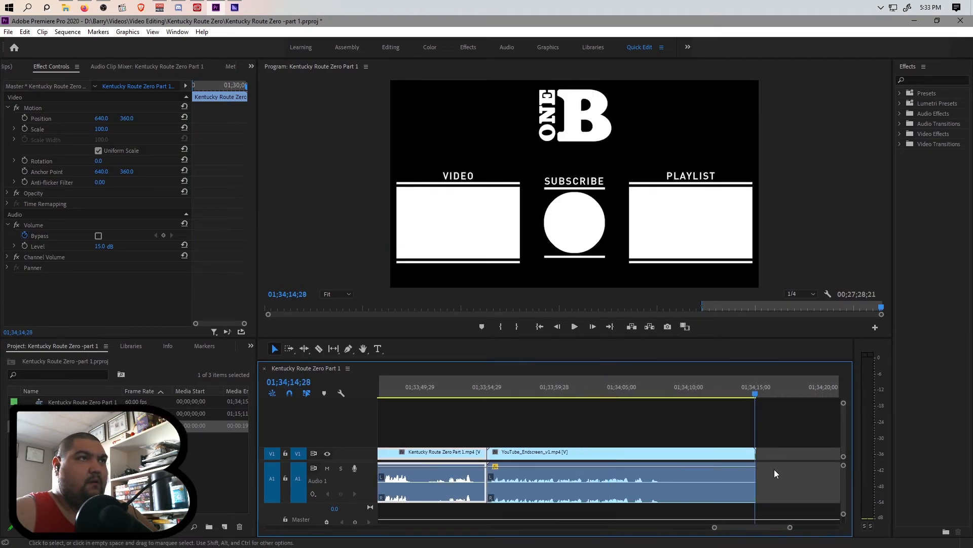
pyautogui.scroll(5, 711, 525)
pyautogui.click(700, 393)
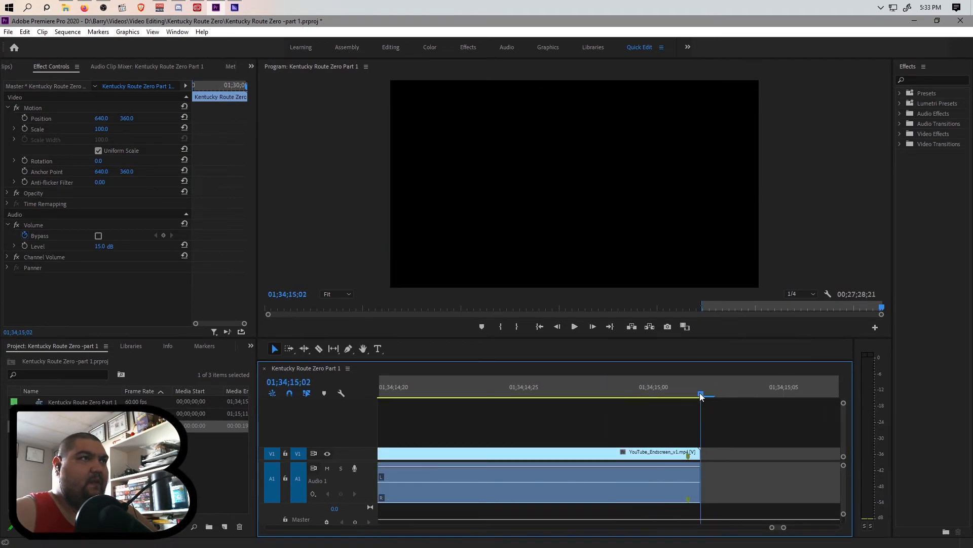
pyautogui.moveTo(714, 387); pyautogui.dragTo(701, 387)
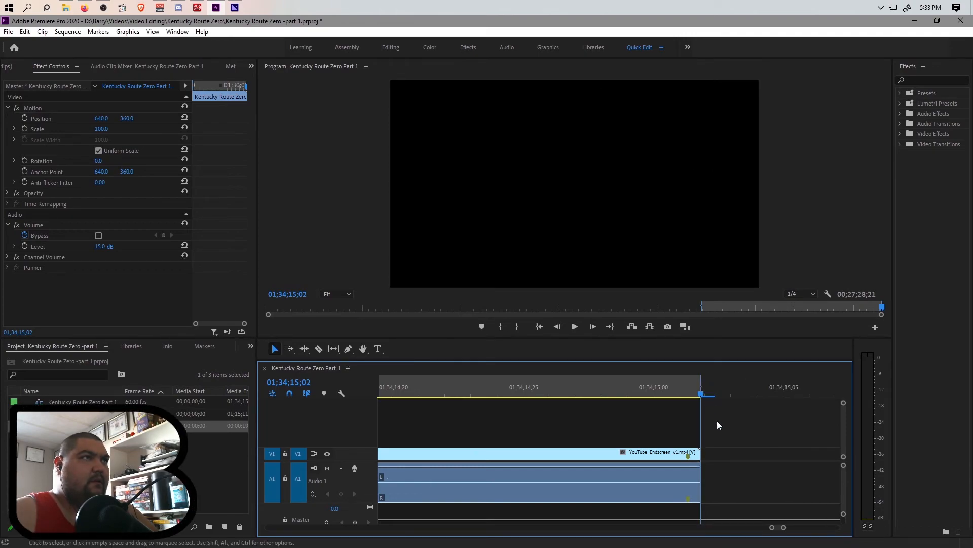
pyautogui.hotkey('ctrl', 's')
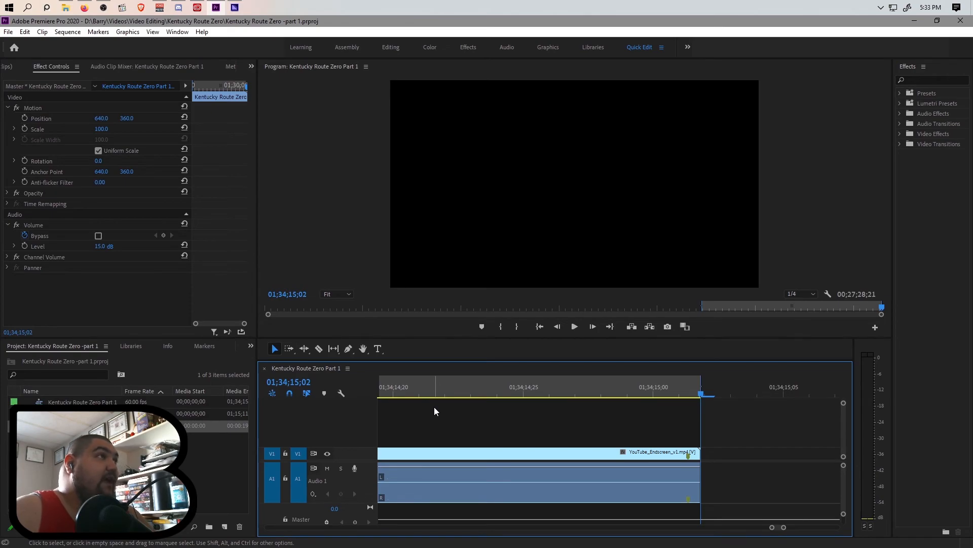
# Name the second range's export Kentucky Route Zero -Episode 2.mp4 and queue it in Adobe Media Encoder.
pyautogui.hotkey('ctrl', 'm')
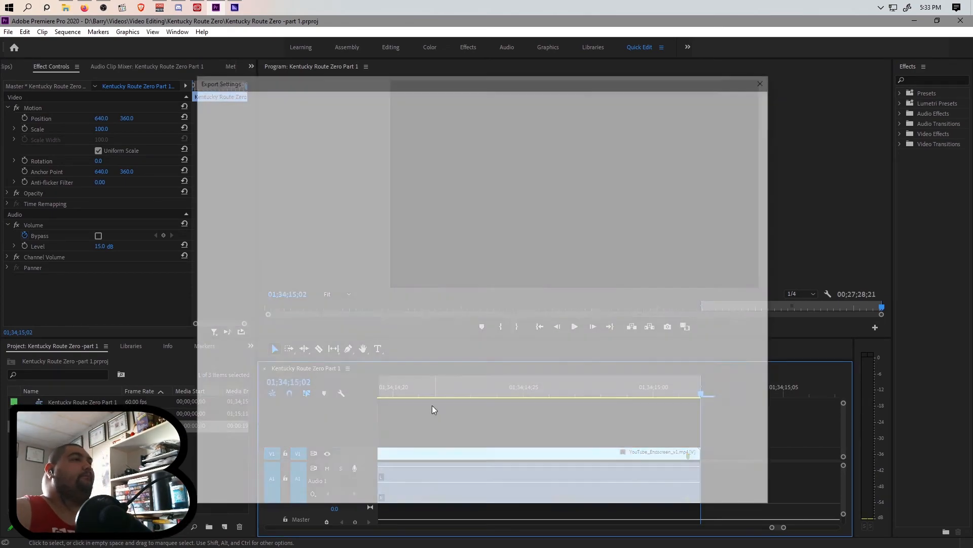
pyautogui.click(648, 187)
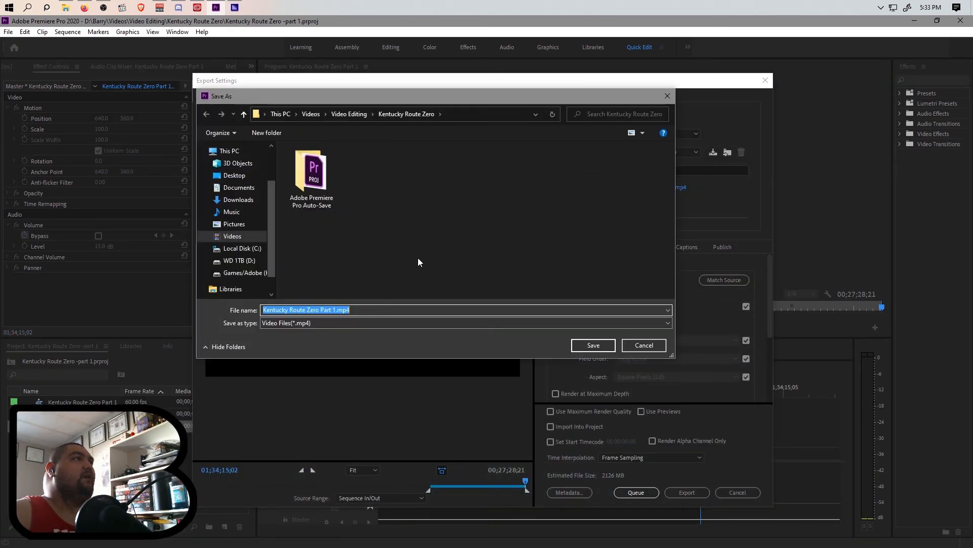
pyautogui.click(334, 310)
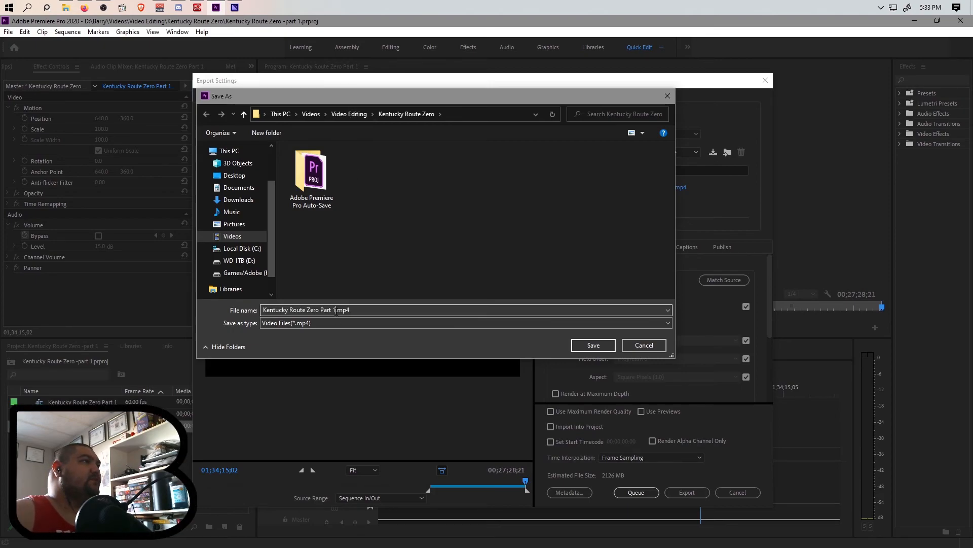
pyautogui.write('-Episode')
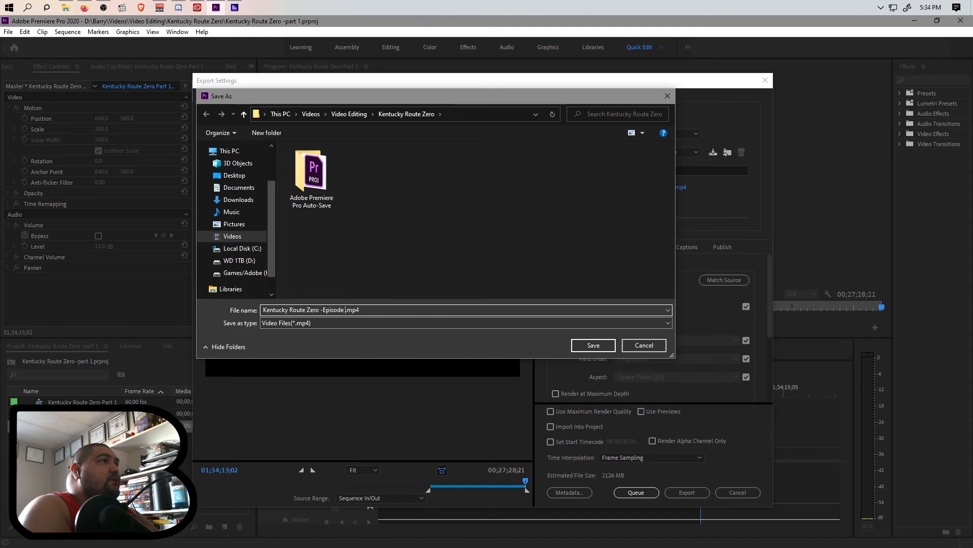
pyautogui.click(592, 344)
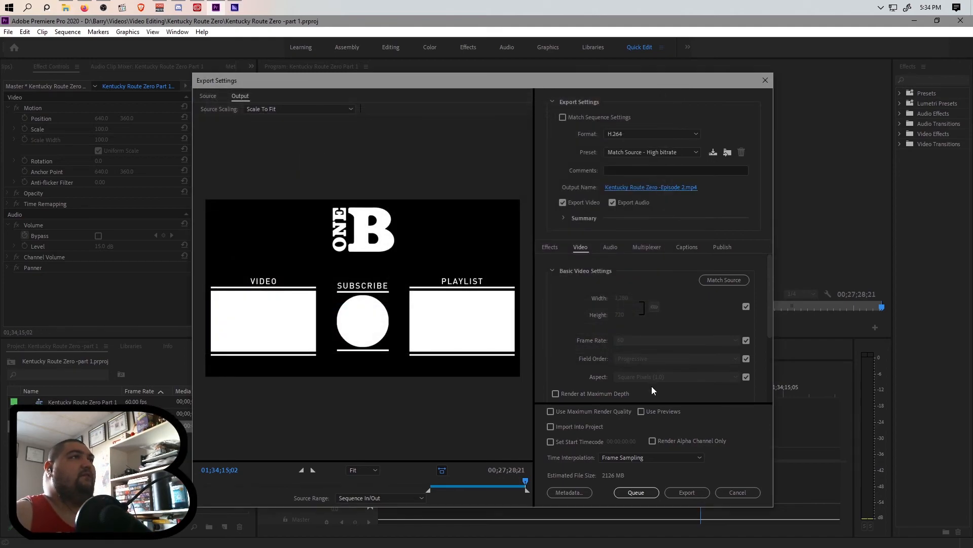
pyautogui.click(640, 494)
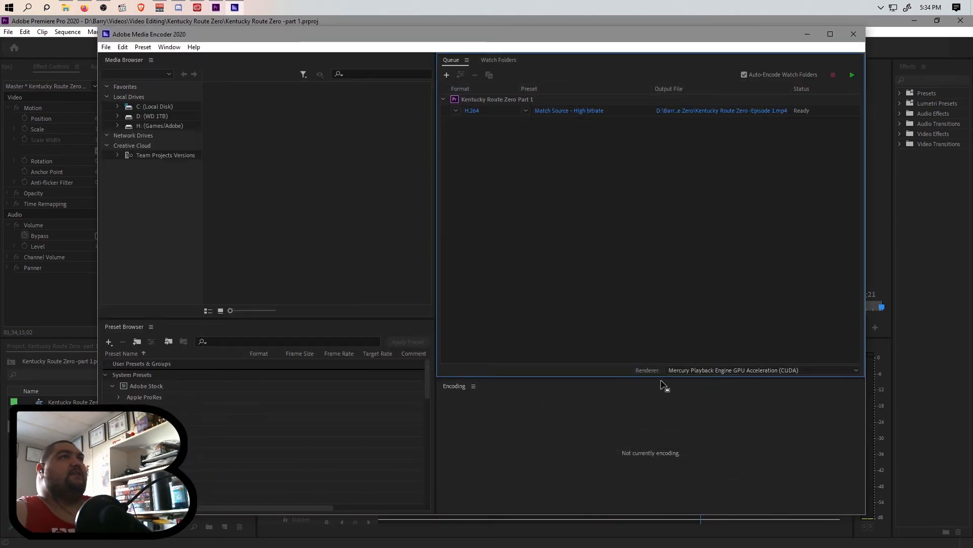